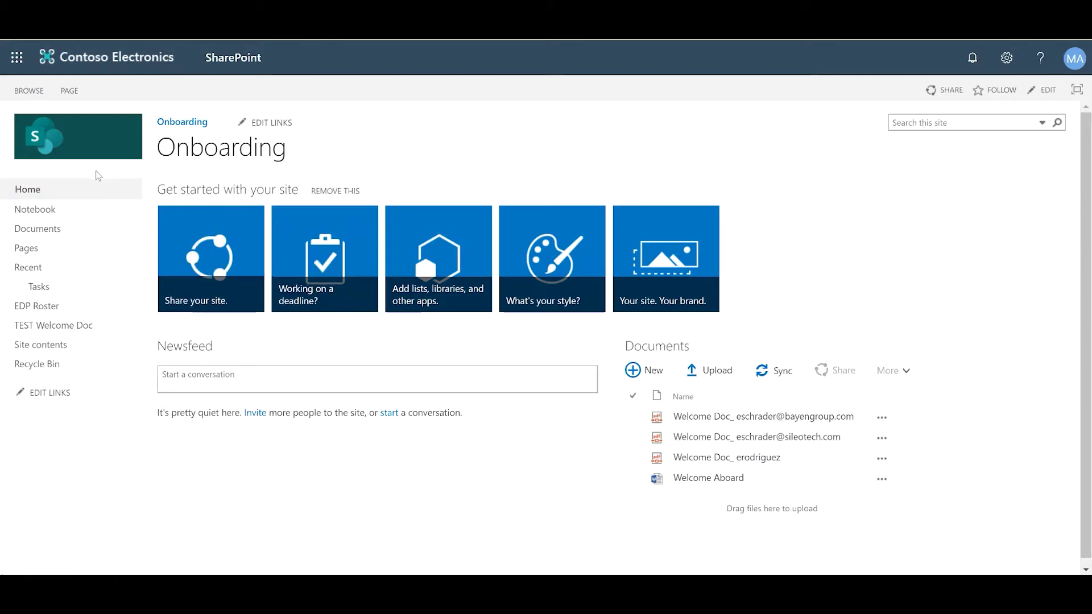
Reload the Onboarding site home page and open its Tasks list of household chores
{"action": "left_click", "coordinate": [96, 191]}
{"action": "left_click", "coordinate": [72, 292]}
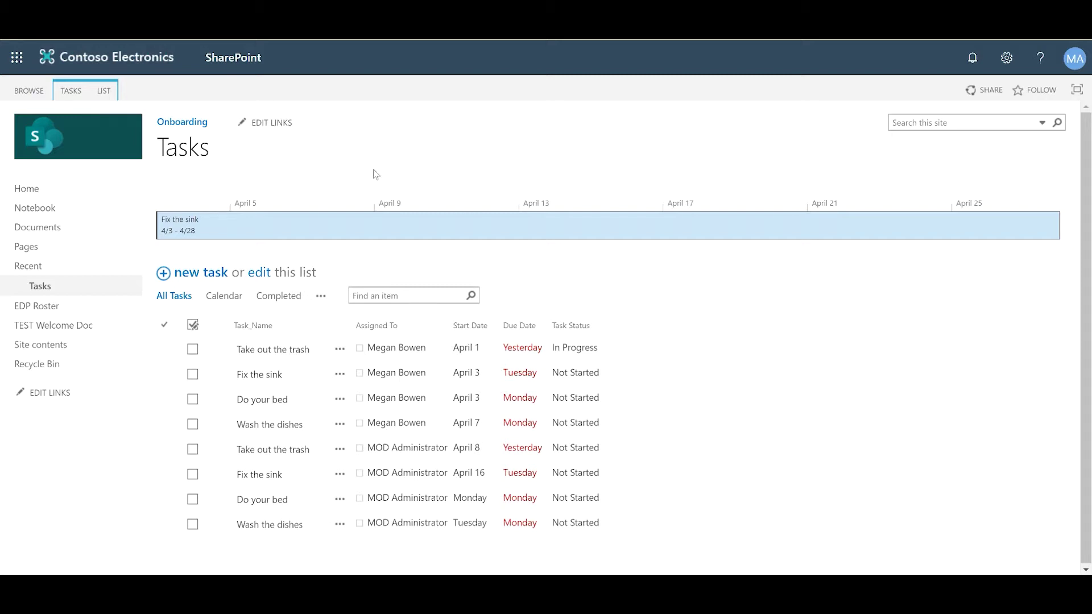
Go to Power Automate's My flows page to see the four existing flows
{"action": "left_click", "coordinate": [17, 59]}
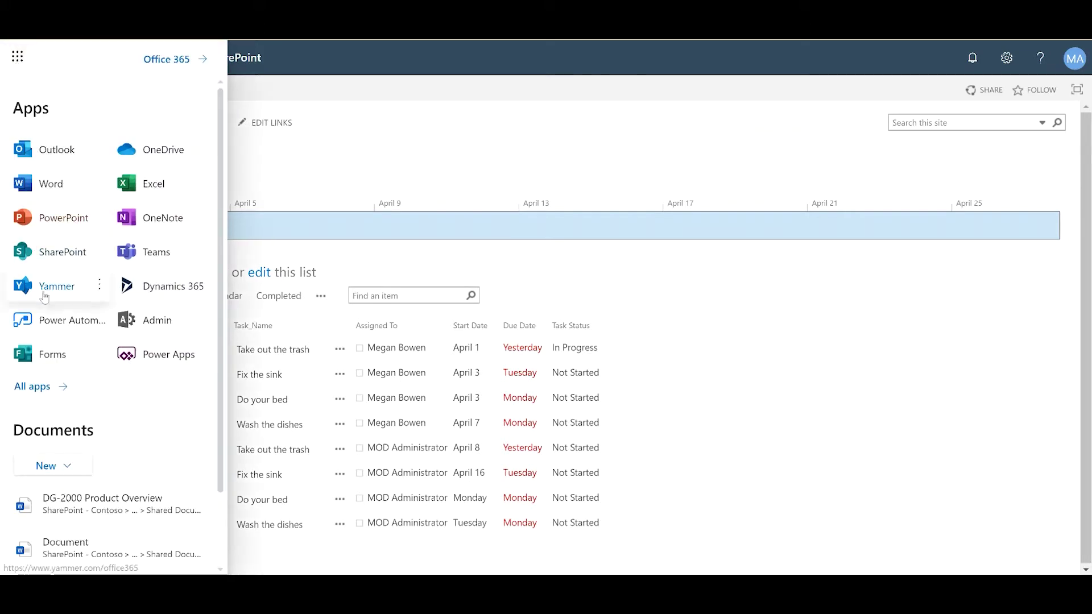
{"action": "key", "text": "Escape"}
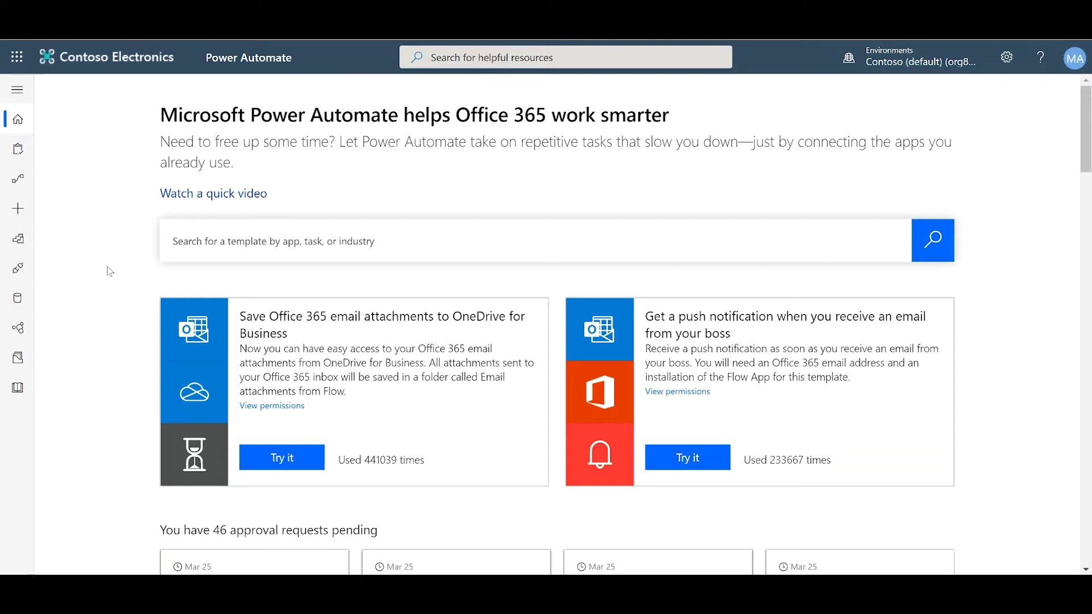
{"action": "left_click", "coordinate": [17, 181]}
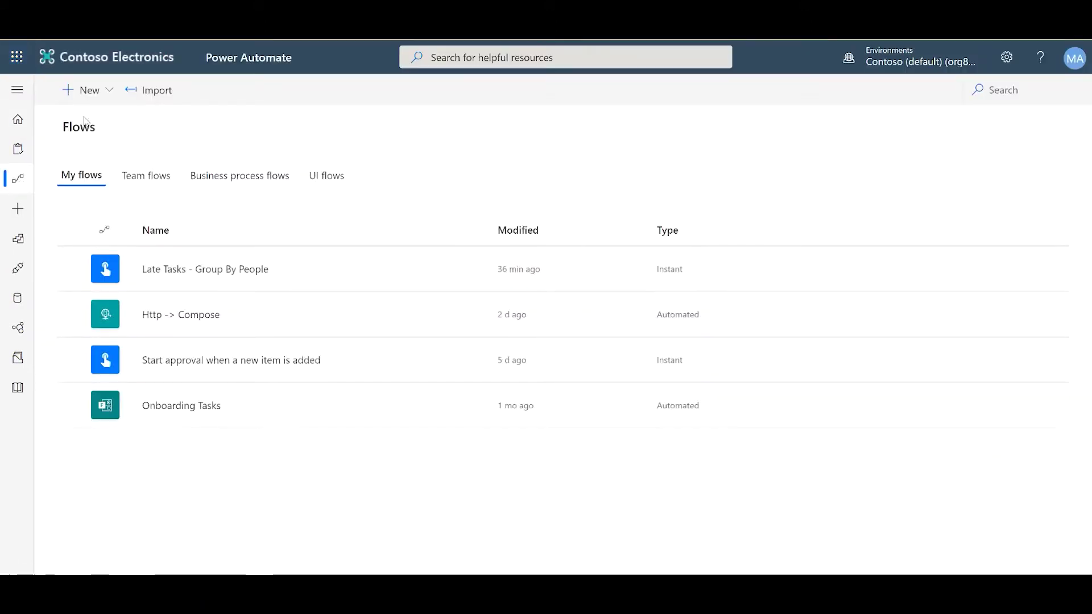
Begin a scheduled-from-blank flow named 'Task Automation' with start date May 4, 2020
{"action": "left_click", "coordinate": [83, 98]}
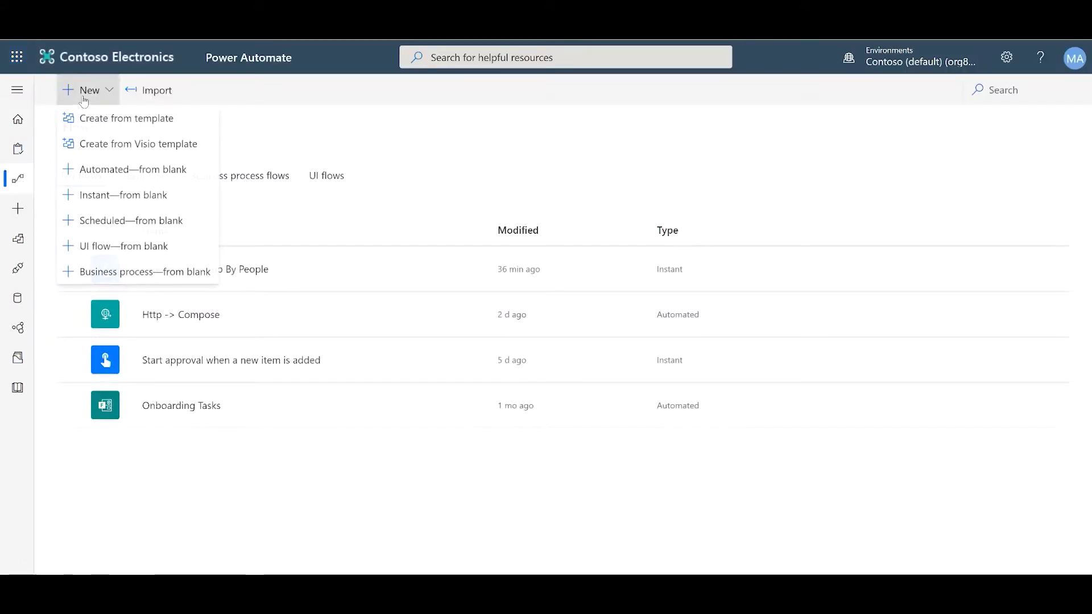
{"action": "left_click", "coordinate": [102, 220]}
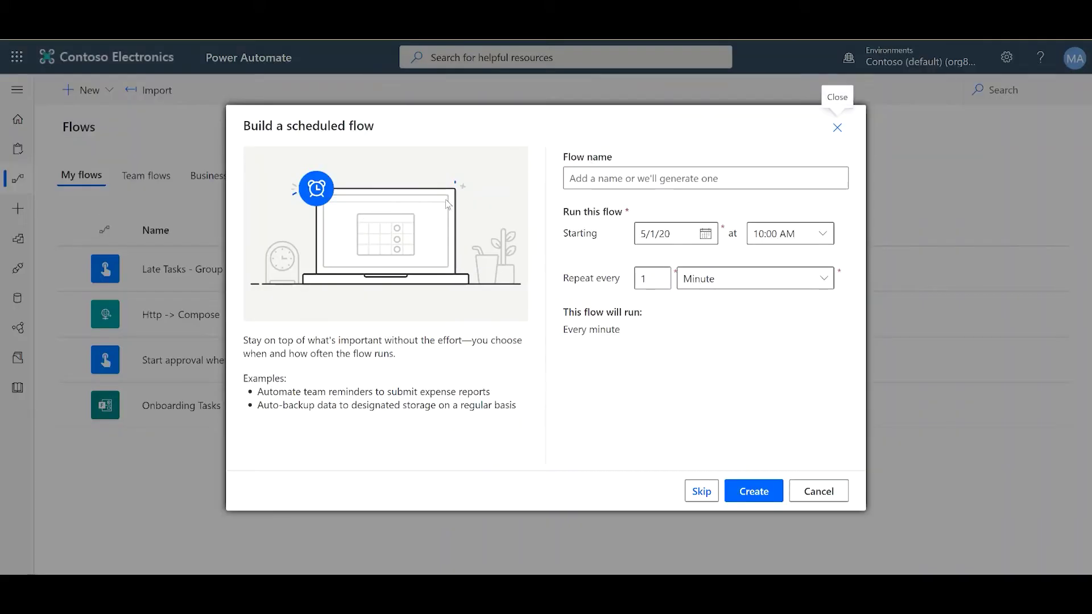
{"action": "left_click", "coordinate": [587, 183]}
{"action": "type", "text": "Tas"}
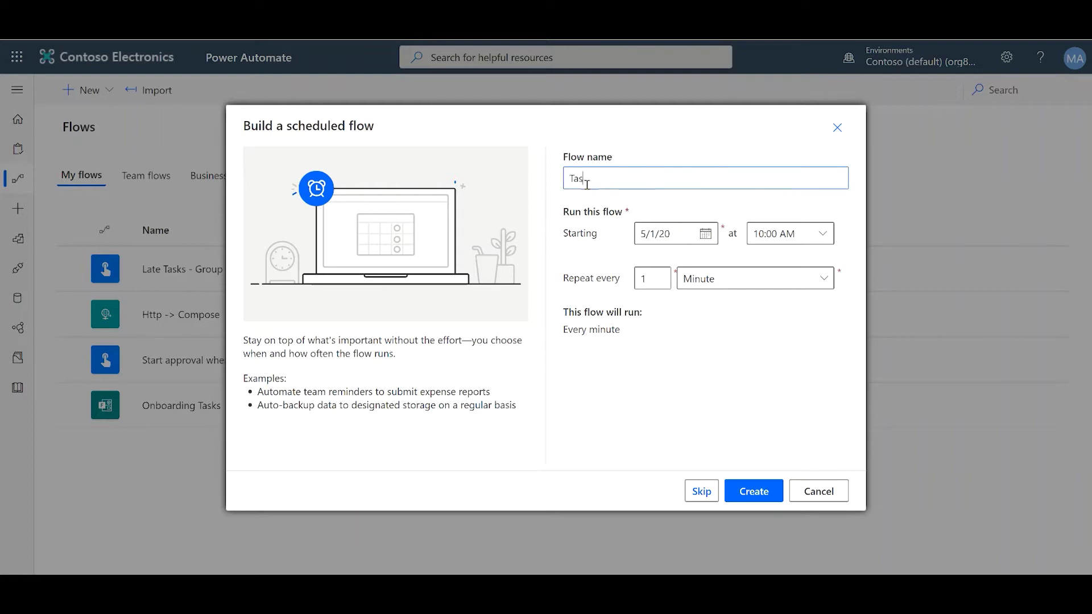
{"action": "type", "text": "k Automation"}
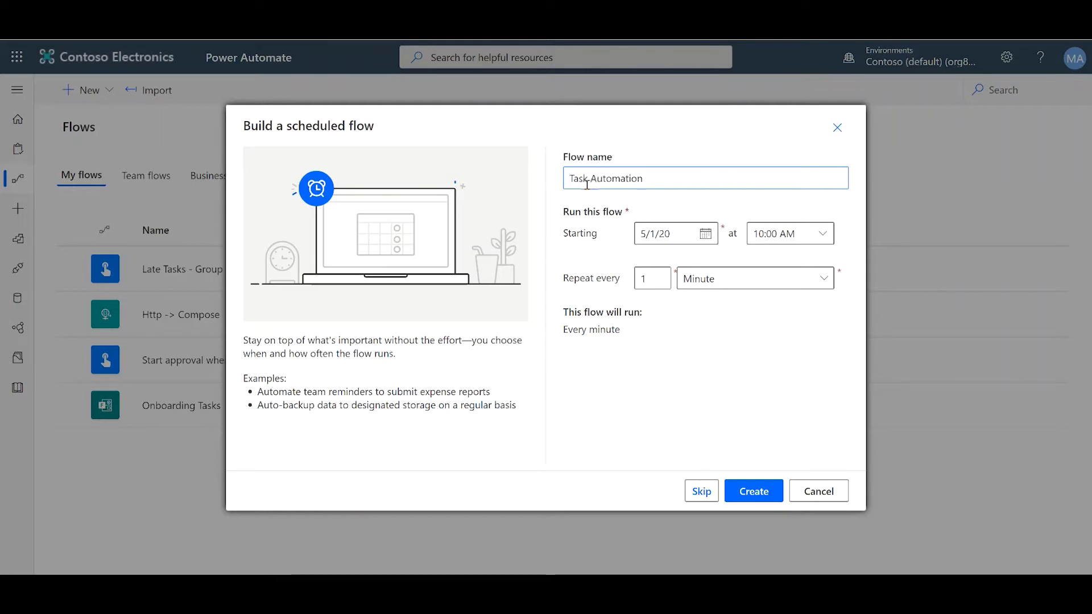
{"action": "left_click", "coordinate": [707, 235]}
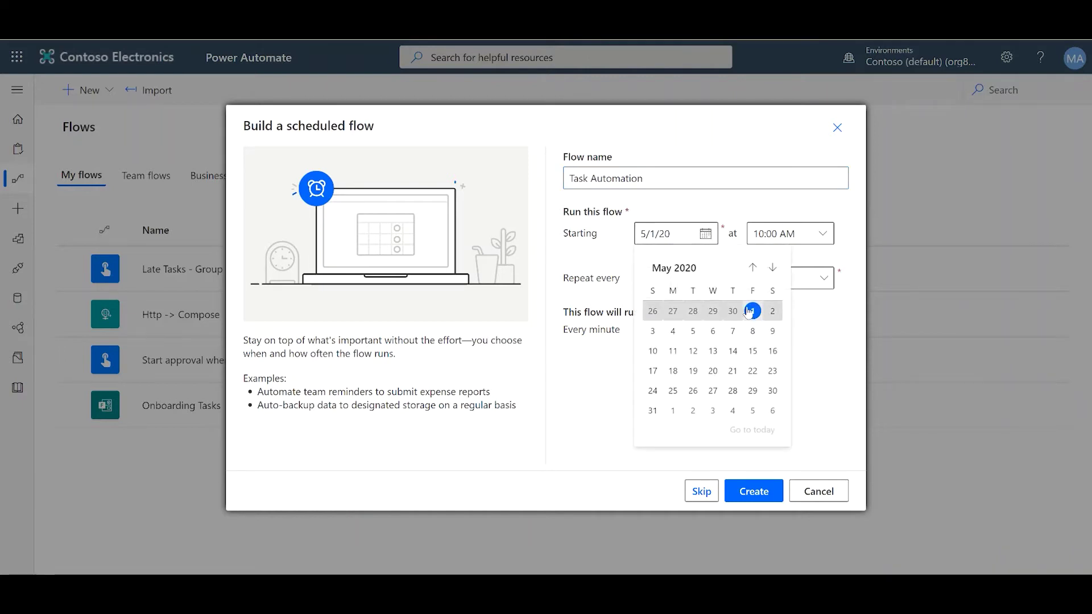
{"action": "left_click", "coordinate": [671, 334]}
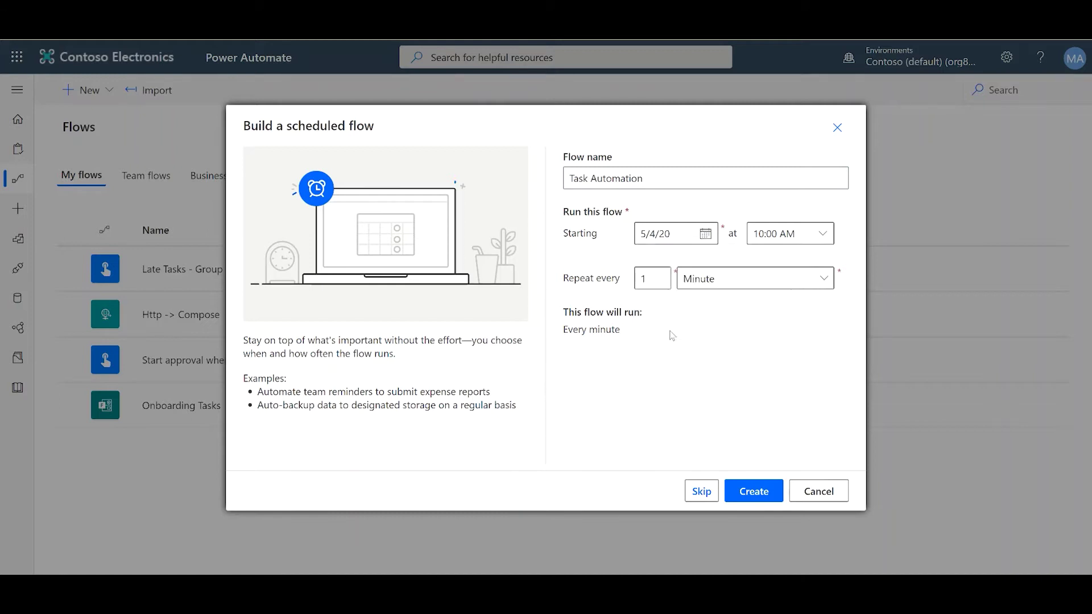
{"action": "left_click", "coordinate": [826, 239]}
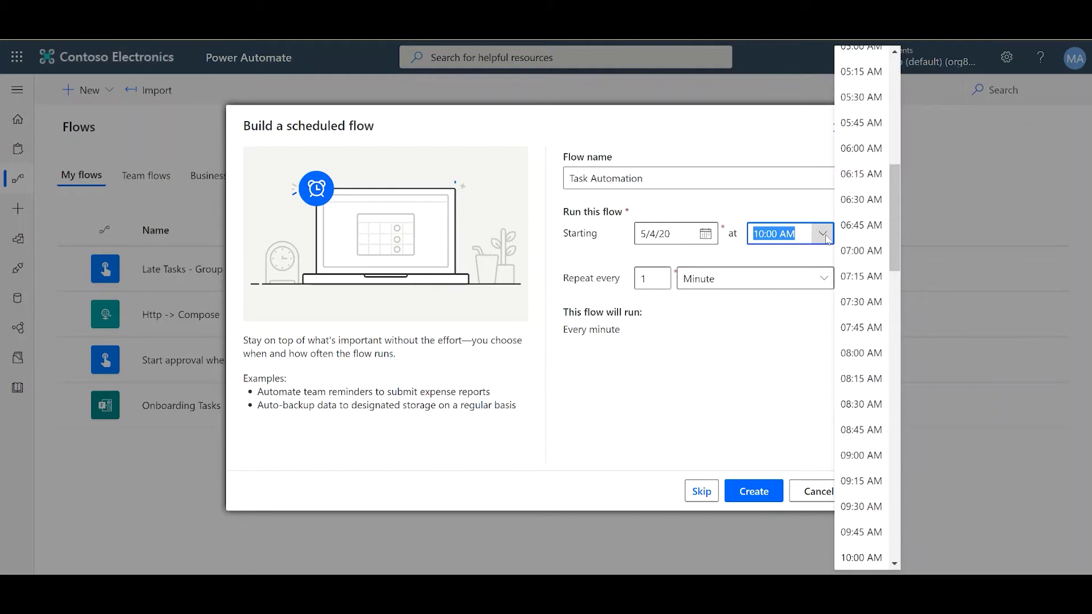
Set the flow's start time to 06:00 AM and make it repeat every week
{"action": "left_click", "coordinate": [881, 145]}
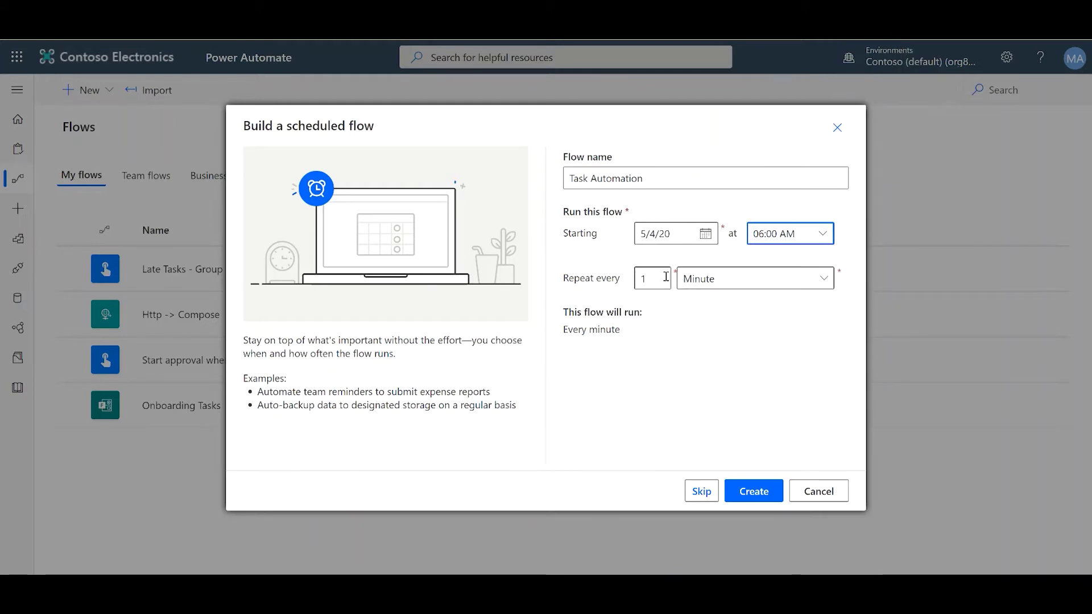
{"action": "left_click", "coordinate": [694, 285]}
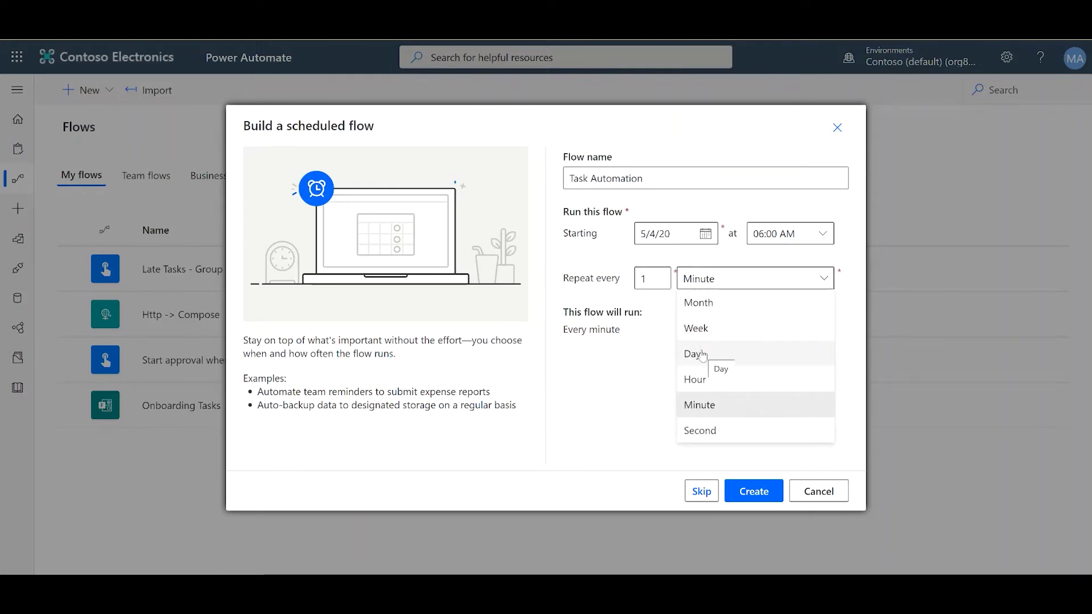
{"action": "left_click", "coordinate": [702, 354]}
{"action": "left_click", "coordinate": [722, 280]}
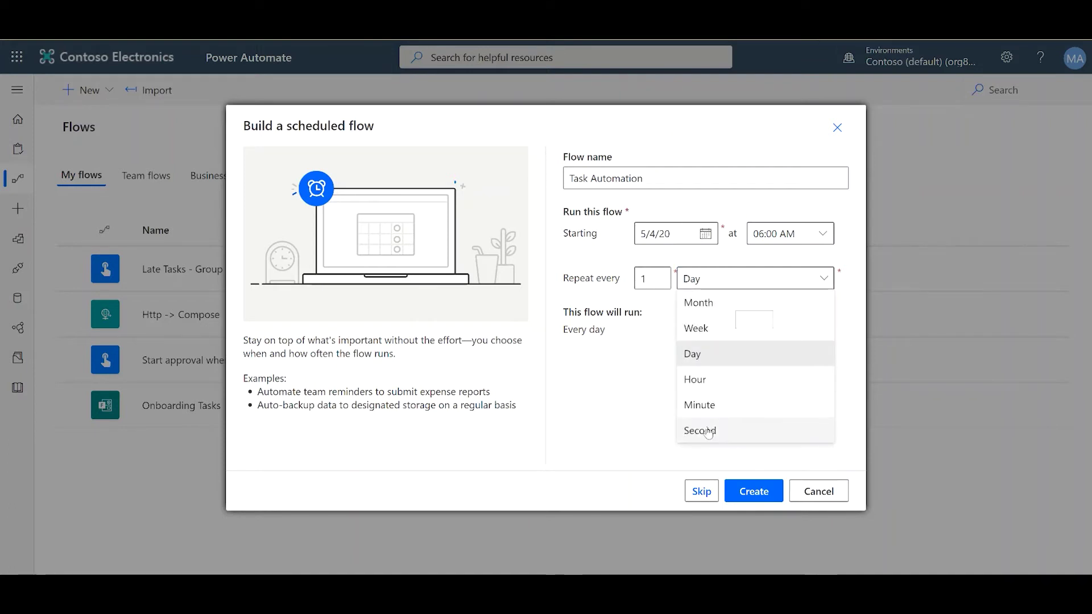
{"action": "left_click", "coordinate": [715, 335]}
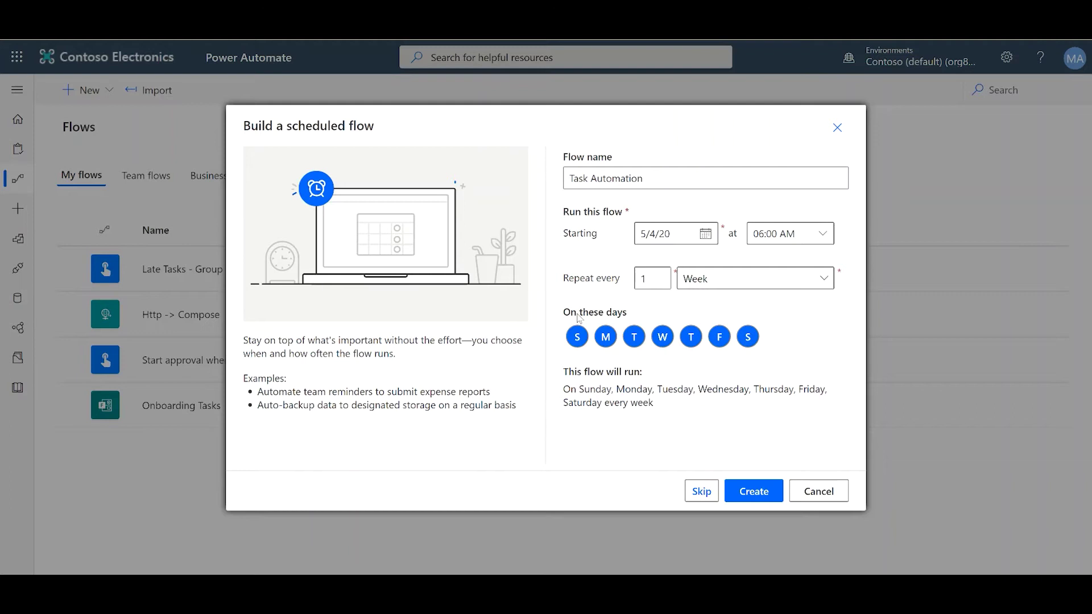
Deselect Sunday, Saturday, Tuesday, Wednesday, Thursday and Friday, leaving Monday only
{"action": "left_click", "coordinate": [577, 337]}
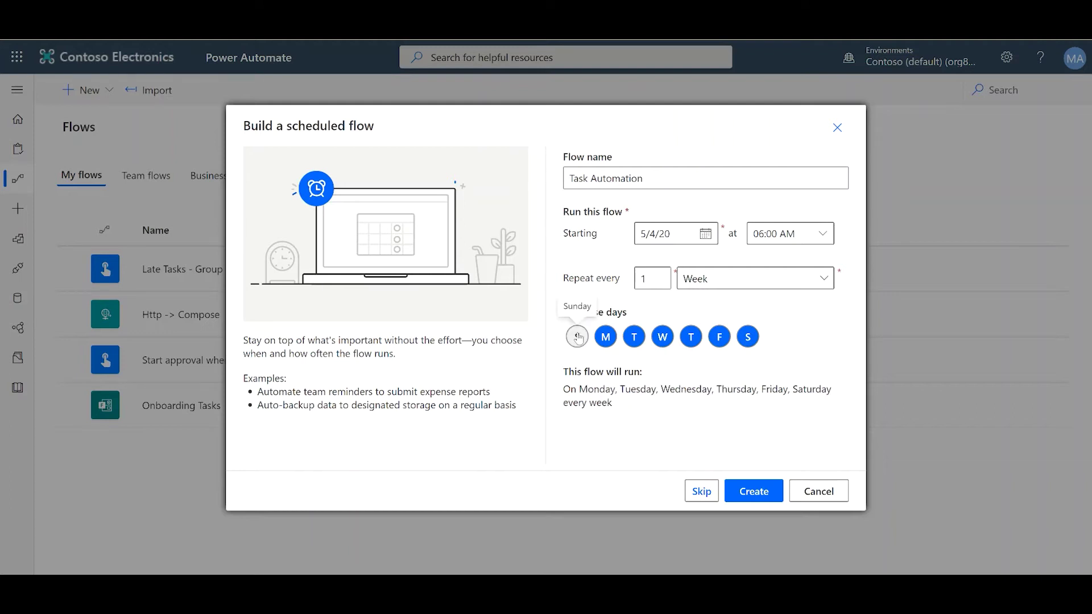
{"action": "left_click", "coordinate": [748, 338]}
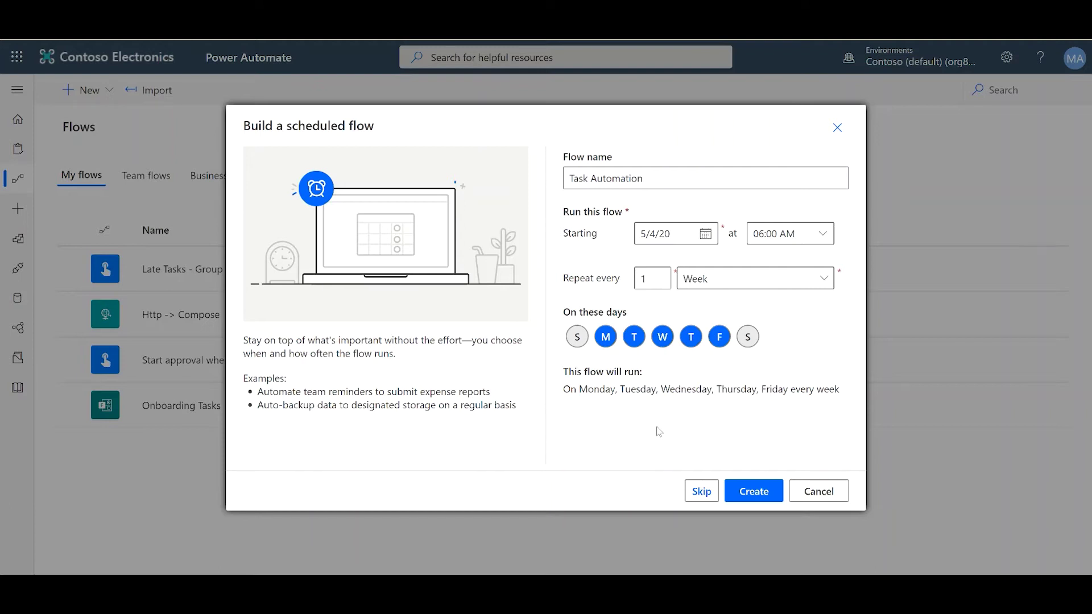
{"action": "left_click", "coordinate": [634, 338]}
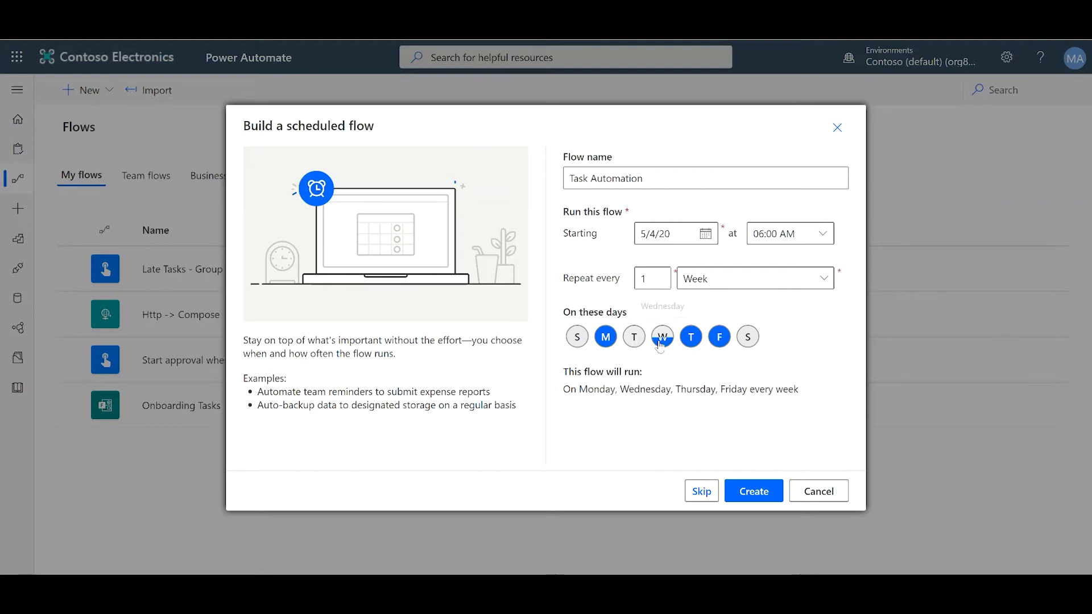
{"action": "left_click", "coordinate": [659, 344]}
{"action": "left_click", "coordinate": [691, 348]}
{"action": "left_click", "coordinate": [717, 348]}
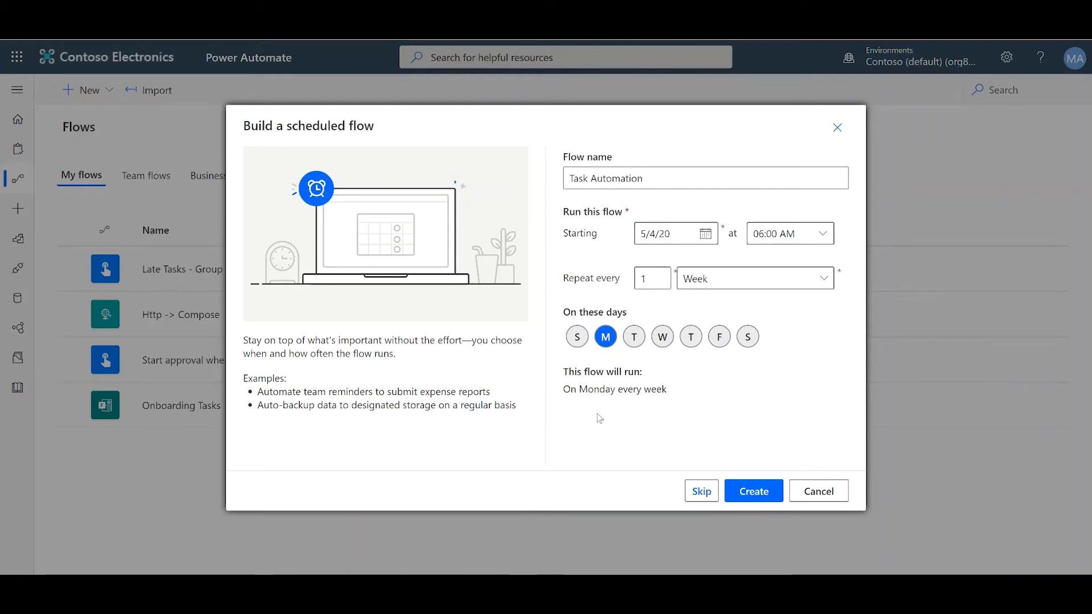
Create the flow and add a SharePoint Create item action after the Recurrence trigger
{"action": "left_click", "coordinate": [749, 494]}
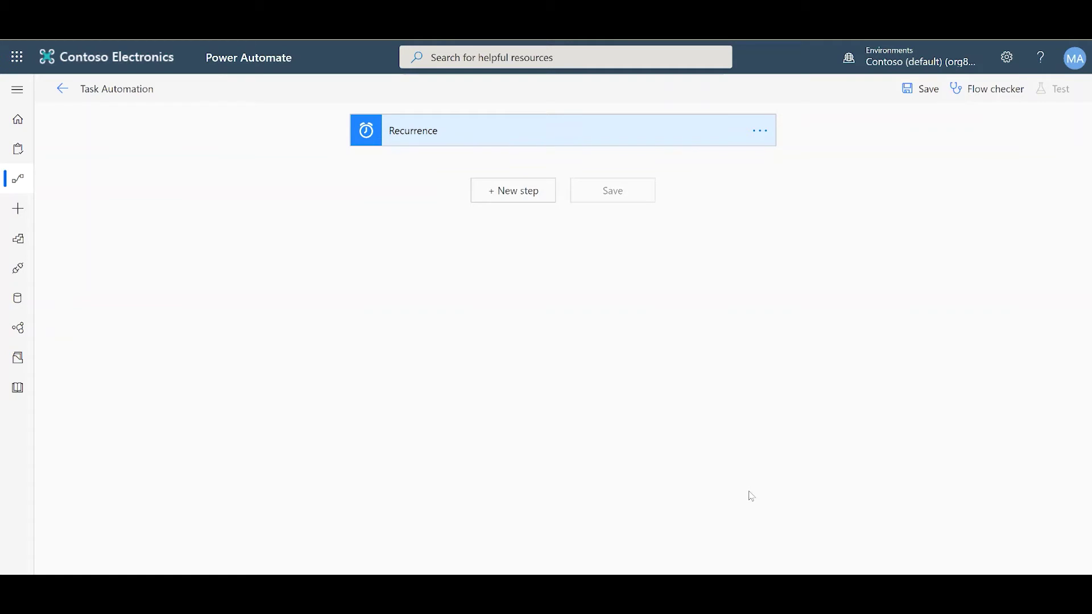
{"action": "left_click", "coordinate": [524, 198]}
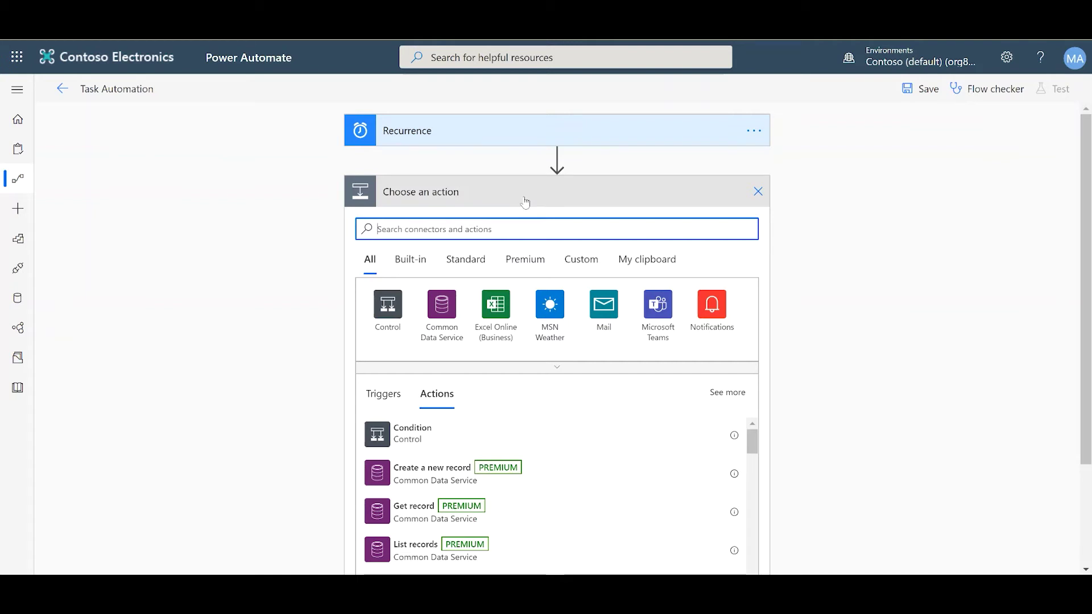
{"action": "type", "text": "create"}
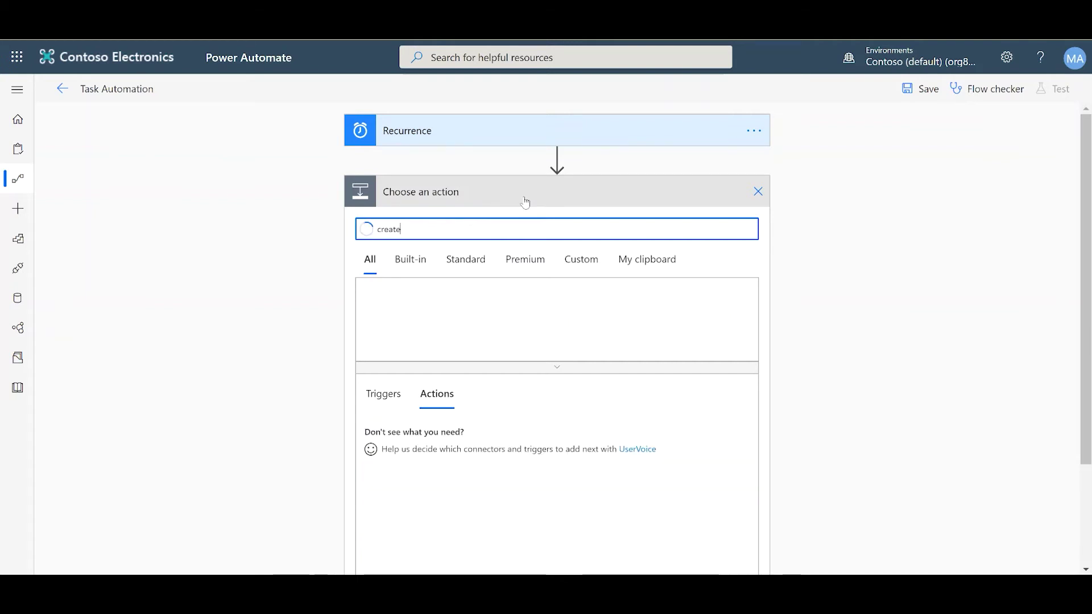
{"action": "type", "text": " ite"}
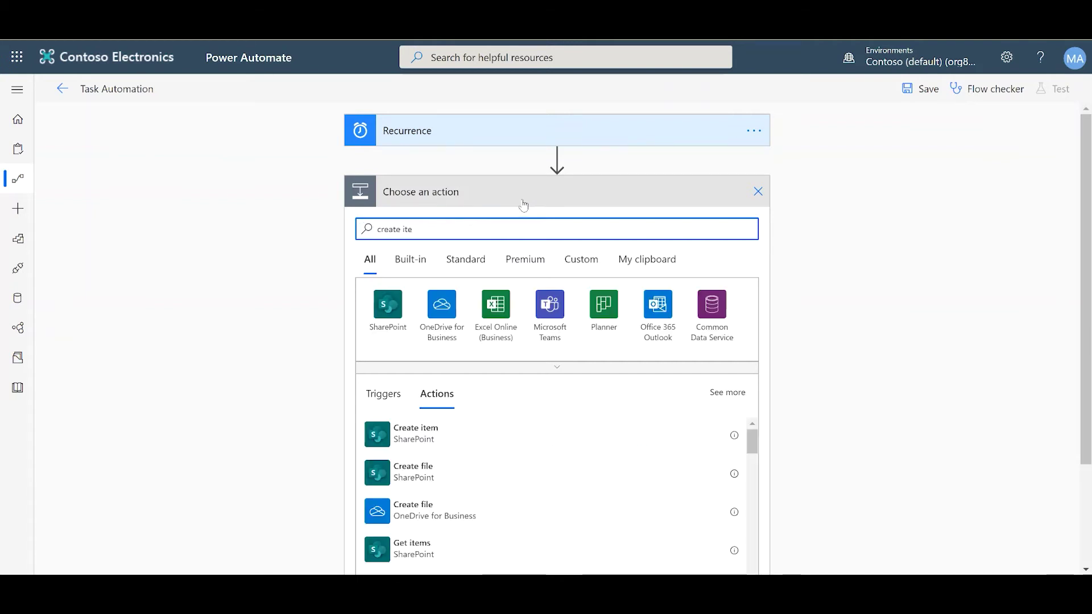
{"action": "left_click", "coordinate": [400, 443]}
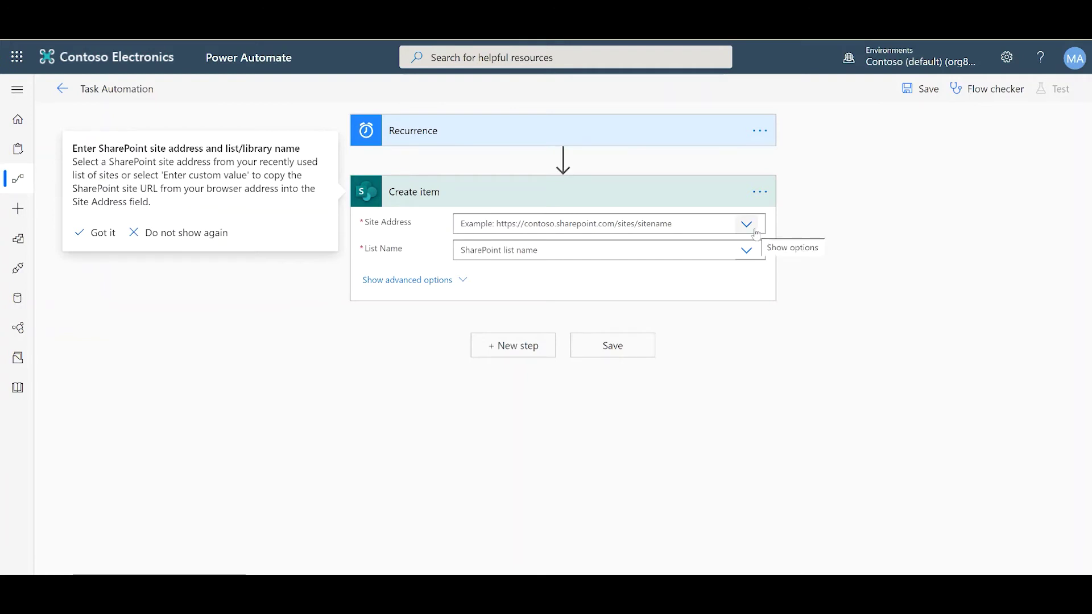
Set Create item's Site Address to Onboarding and a custom List Name of 'Tasks'
{"action": "left_click", "coordinate": [746, 224]}
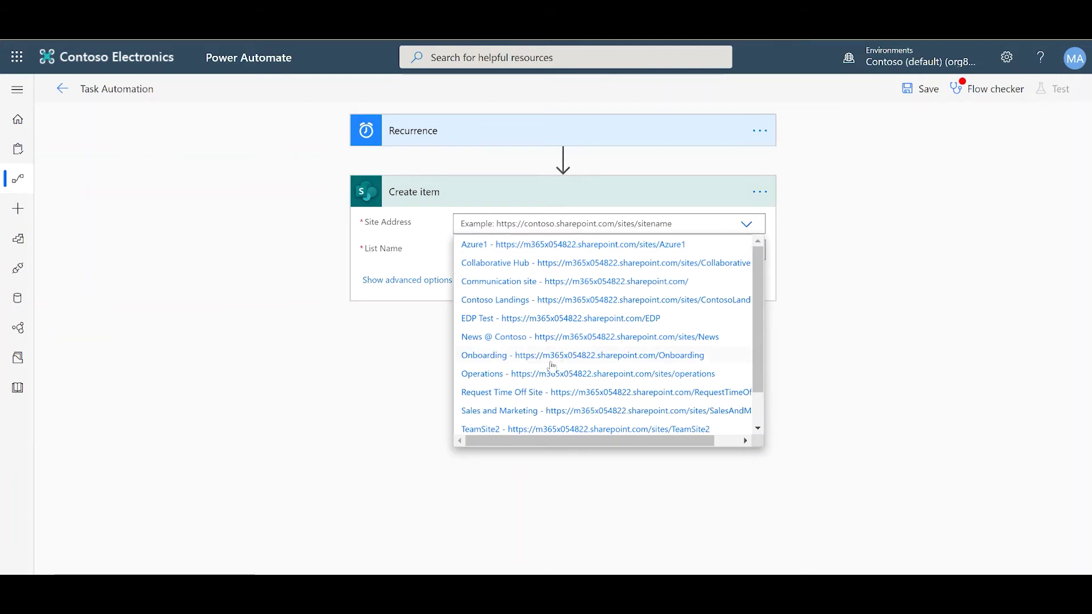
{"action": "left_click", "coordinate": [502, 357]}
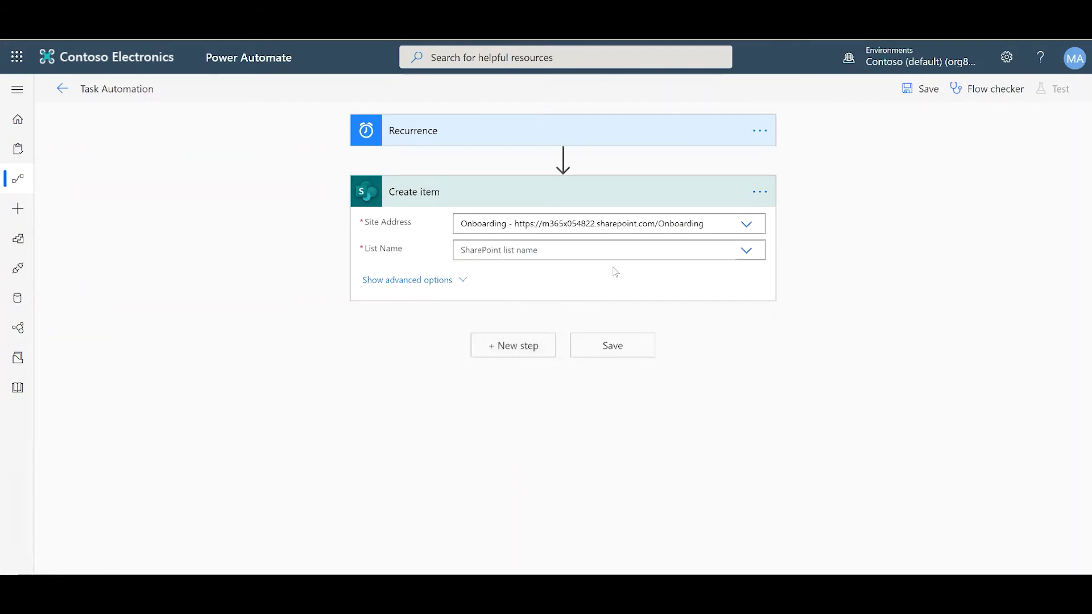
{"action": "left_click", "coordinate": [502, 248]}
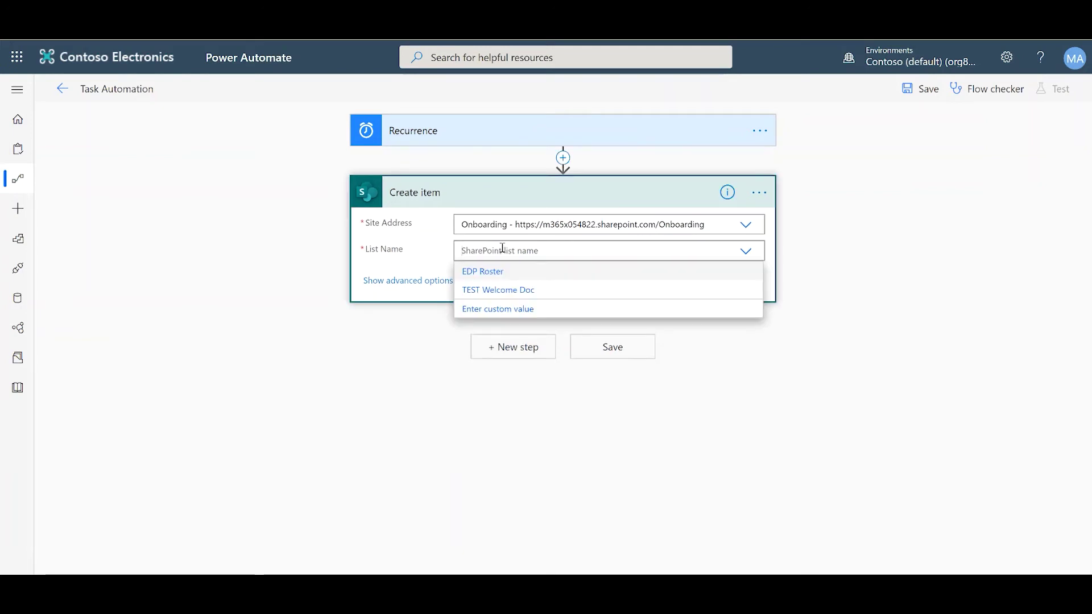
{"action": "left_click", "coordinate": [488, 309]}
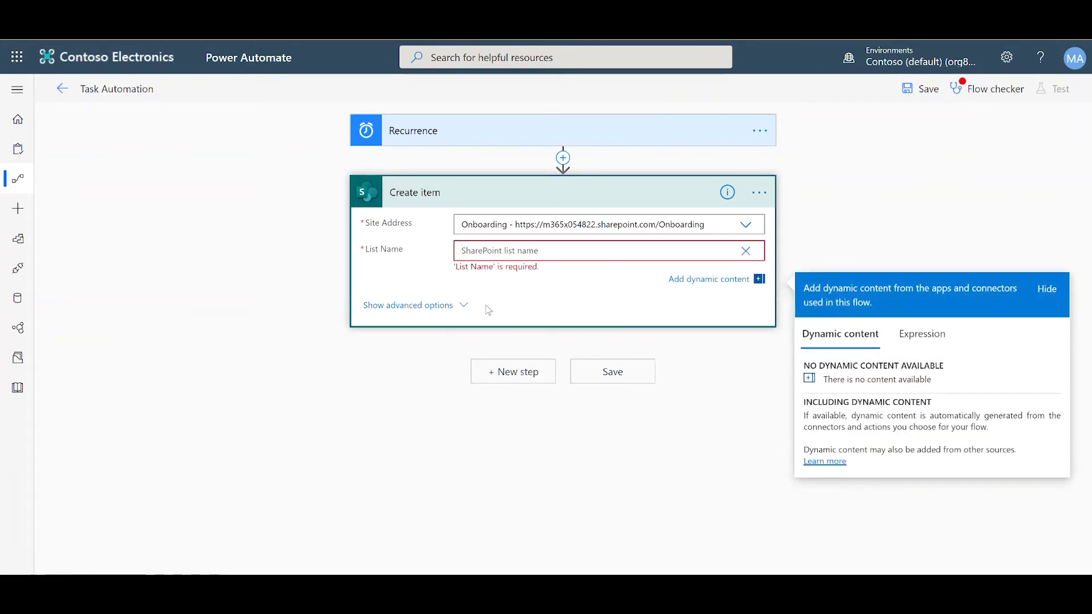
{"action": "type", "text": "Tasks"}
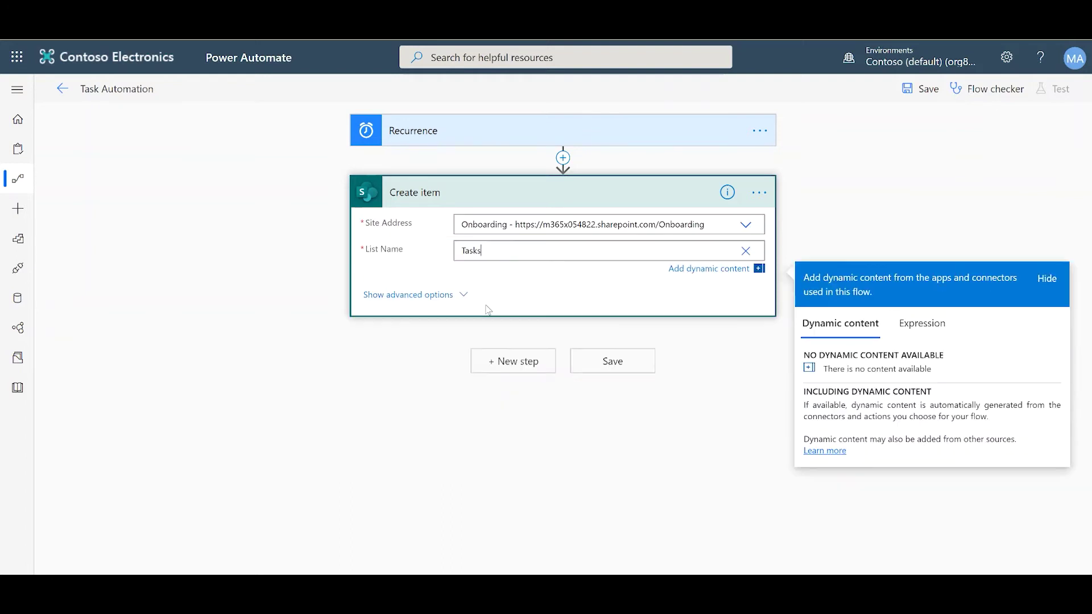
{"action": "left_click", "coordinate": [304, 323]}
{"action": "scroll", "coordinate": [332, 344], "scroll_direction": "down", "scroll_amount": 1}
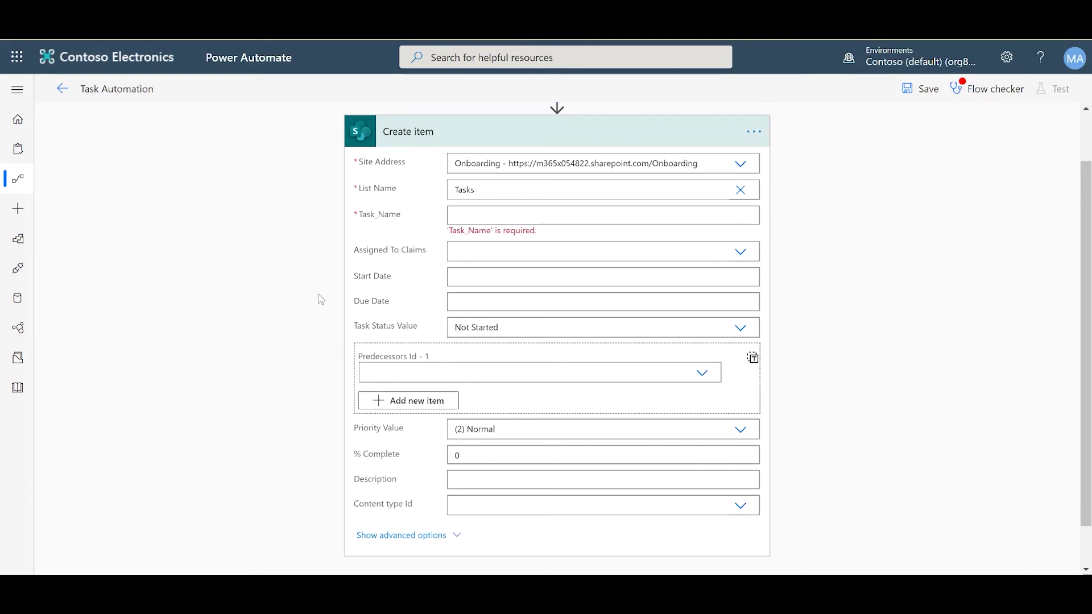
Enter 'Update Social Media' as Task_Name and the assignee's e-mail as a custom Assigned To Claims value
{"action": "left_click", "coordinate": [497, 219]}
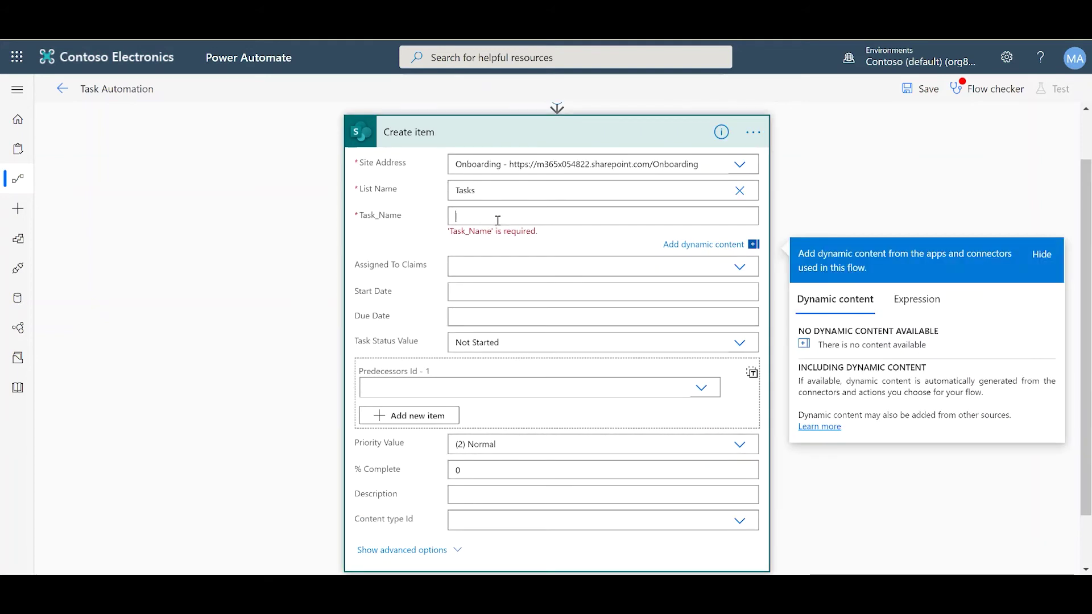
{"action": "type", "text": "Update Social Media"}
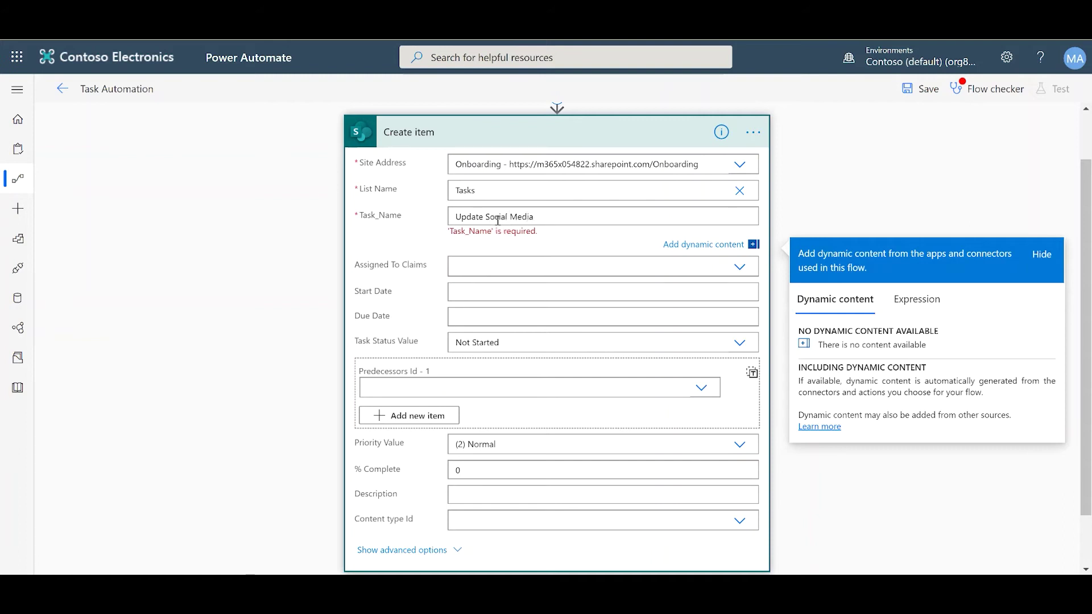
{"action": "left_click", "coordinate": [473, 266]}
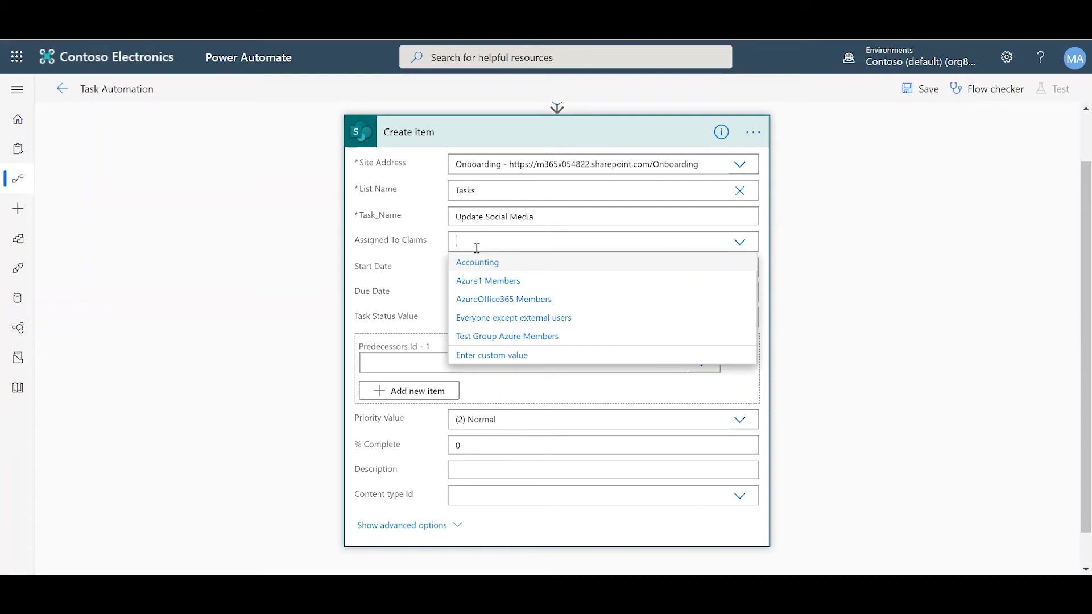
{"action": "left_click", "coordinate": [469, 357]}
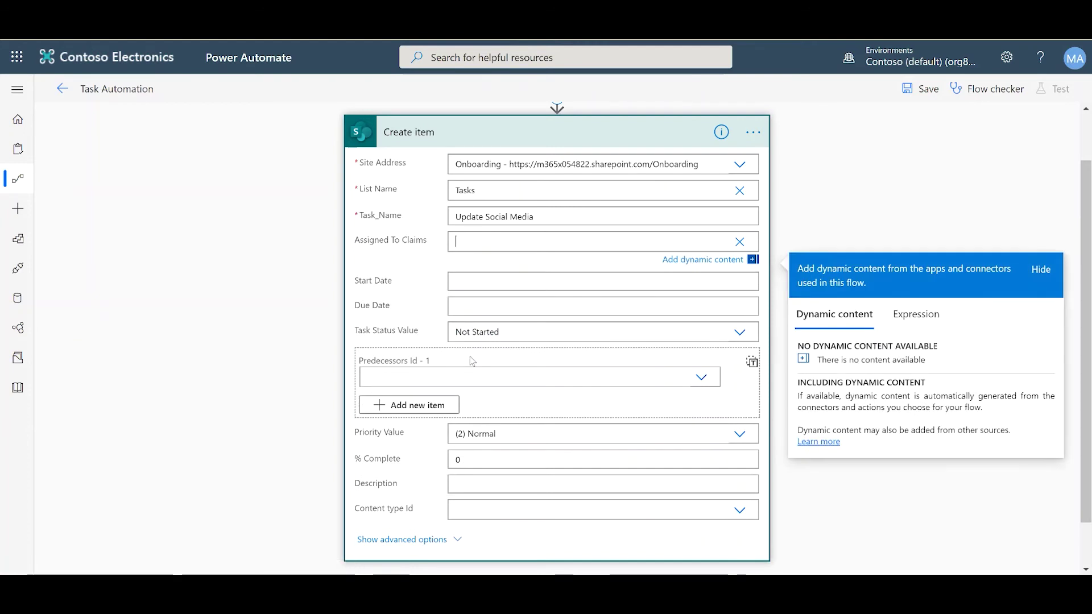
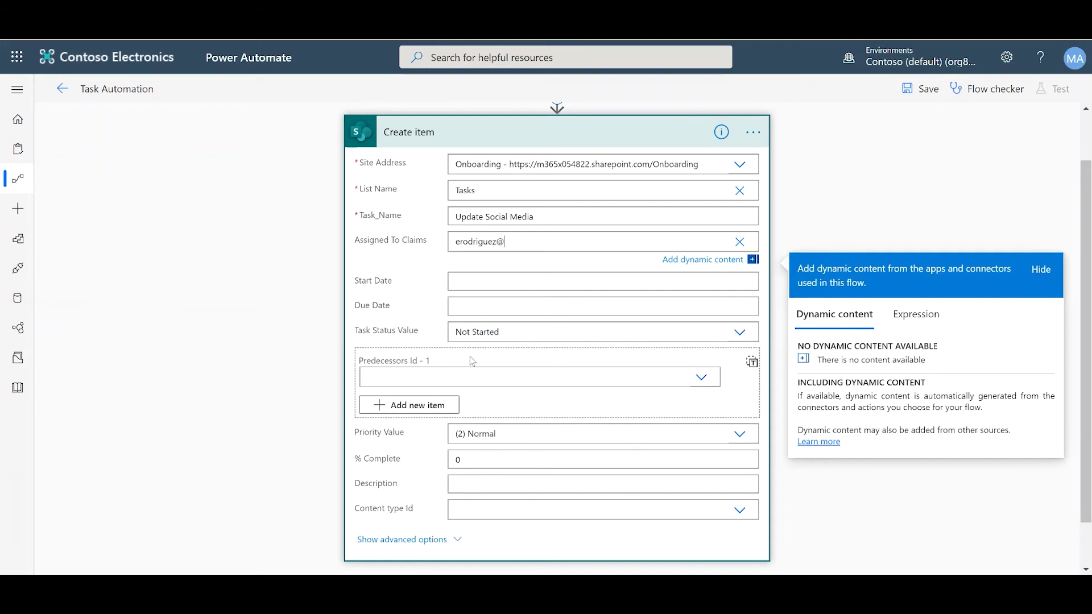
{"action": "left_click", "coordinate": [239, 347]}
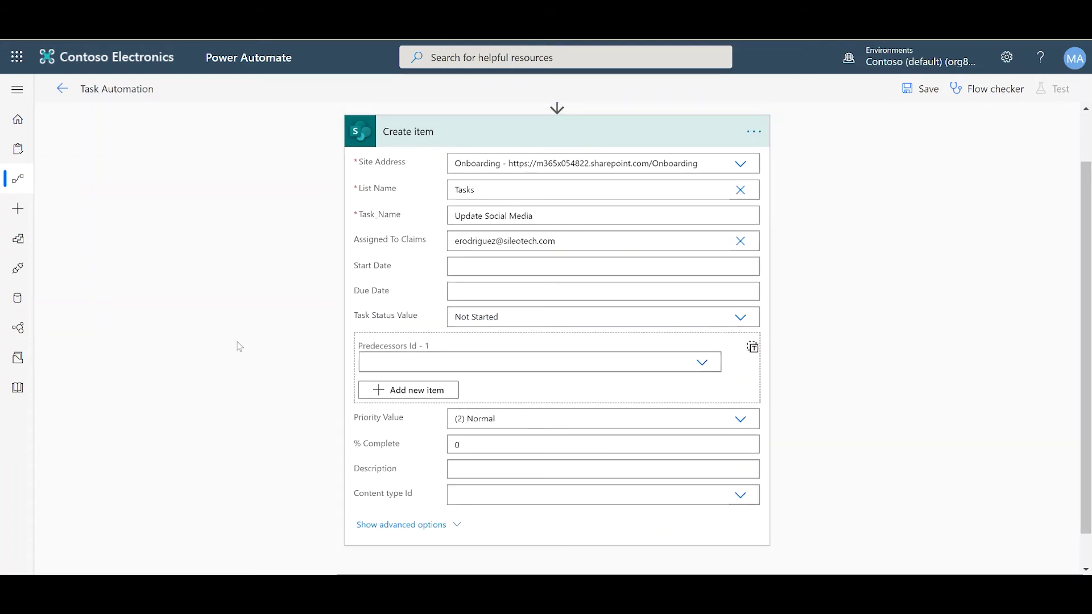
Fill the Start Date field with the utcNow() expression
{"action": "left_click", "coordinate": [463, 263]}
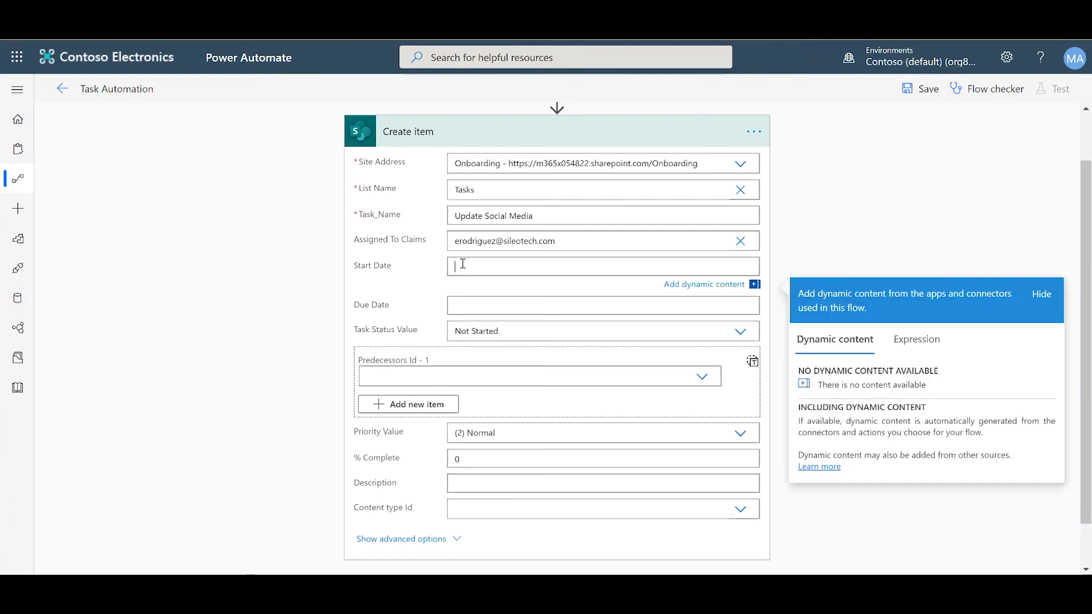
{"action": "left_click", "coordinate": [901, 348]}
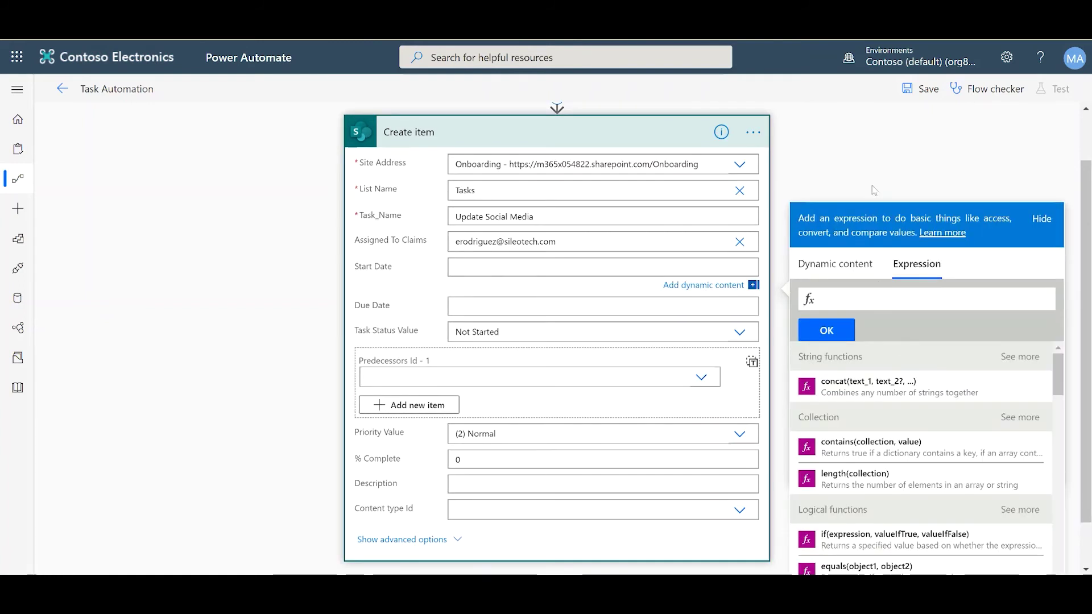
{"action": "scroll", "coordinate": [867, 177], "scroll_direction": "down", "scroll_amount": 1}
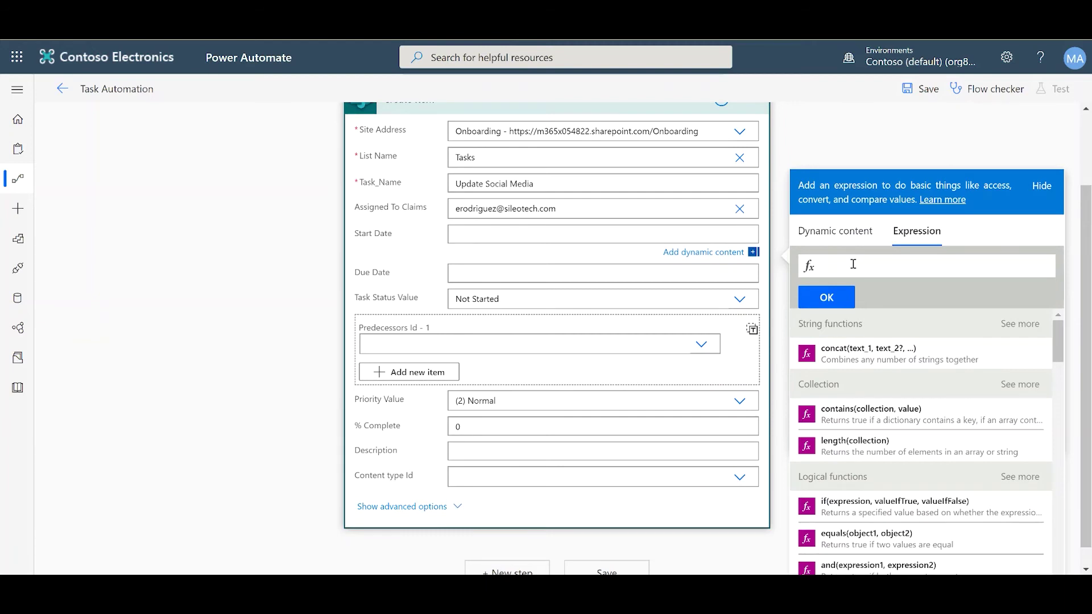
{"action": "type", "text": "utc"}
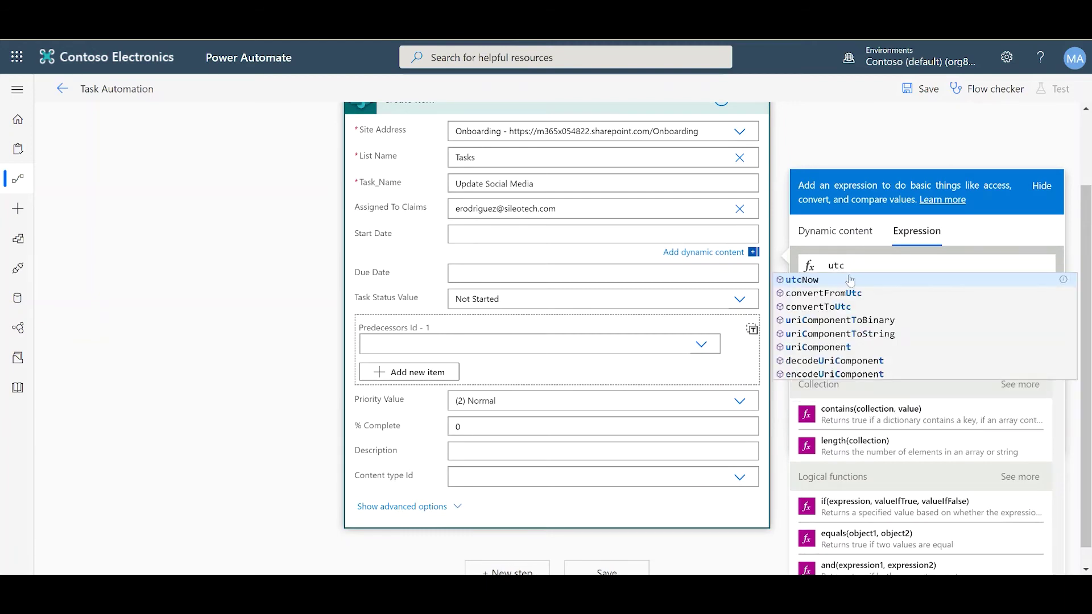
{"action": "left_click", "coordinate": [847, 280]}
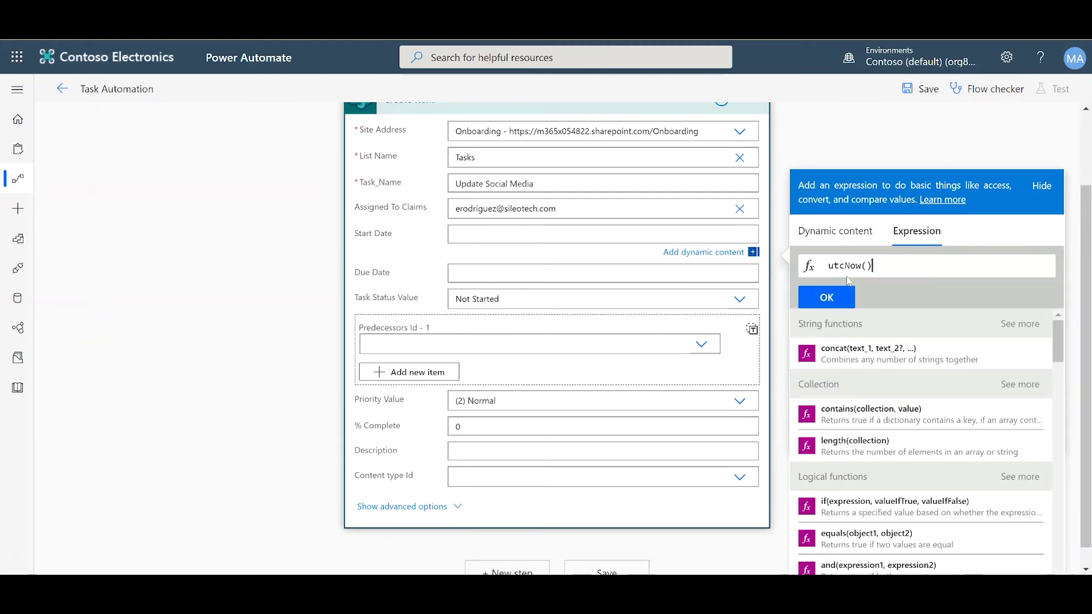
{"action": "left_click", "coordinate": [841, 294]}
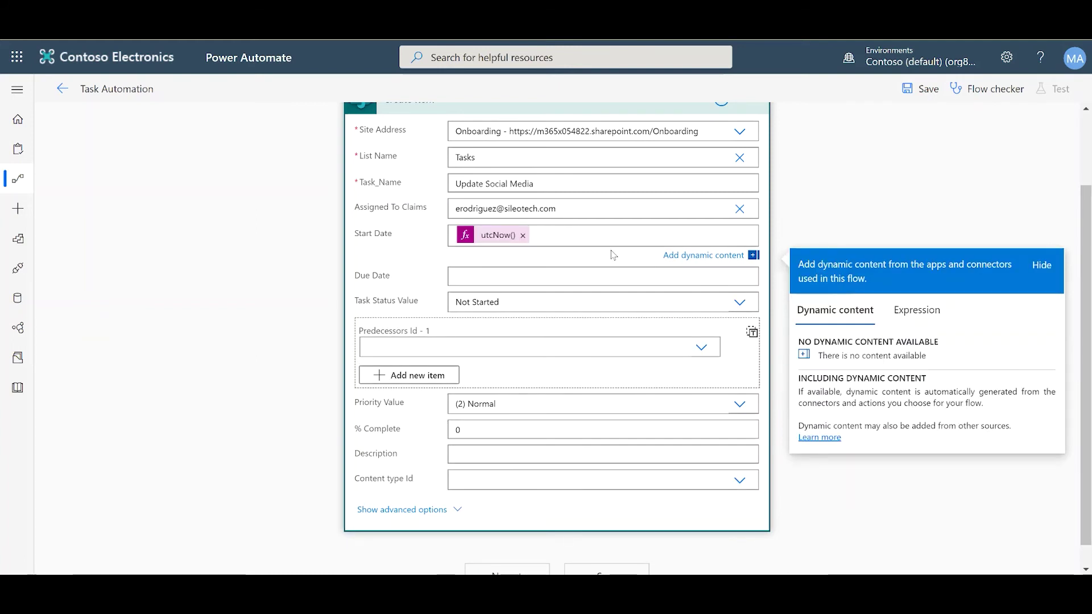
Fill the Due Date field with the expression addDays(utcNow(),4)
{"action": "left_click", "coordinate": [455, 278]}
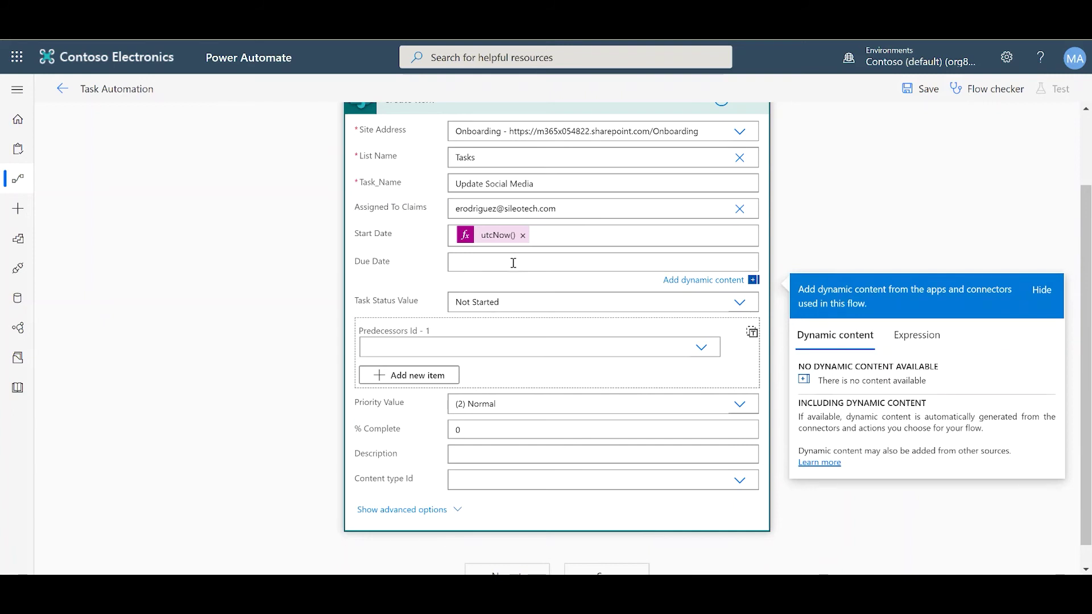
{"action": "left_click", "coordinate": [918, 339]}
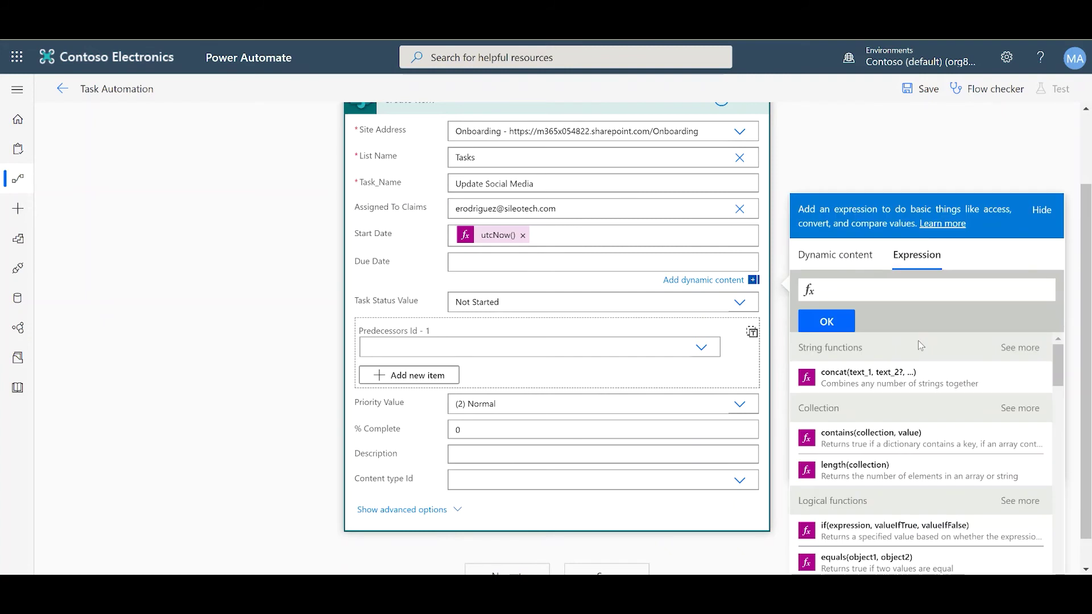
{"action": "type", "text": "add"}
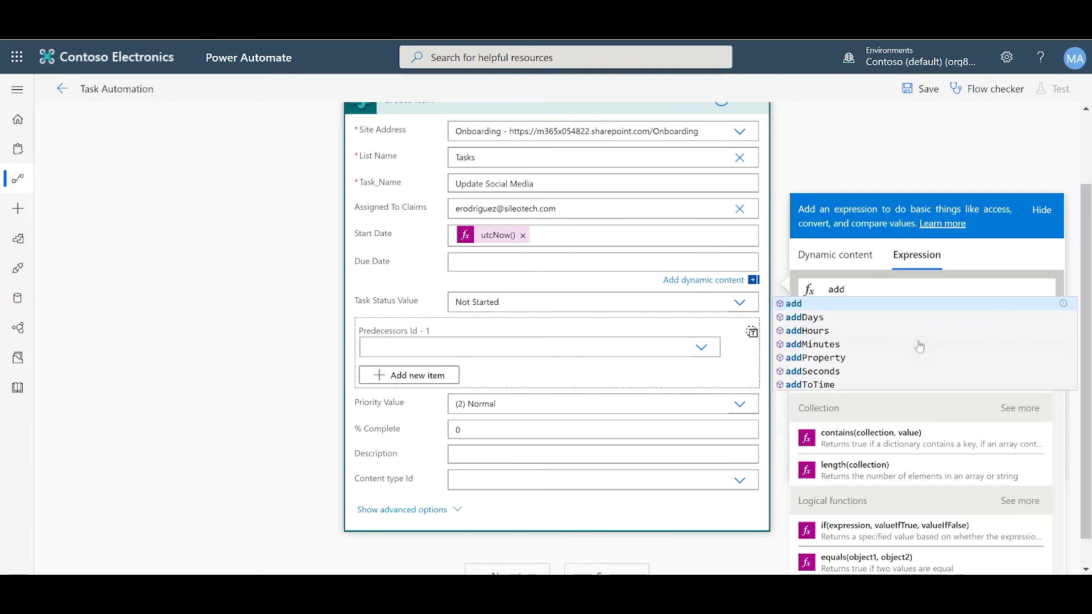
{"action": "key", "text": "Down"}
{"action": "key", "text": "Return"}
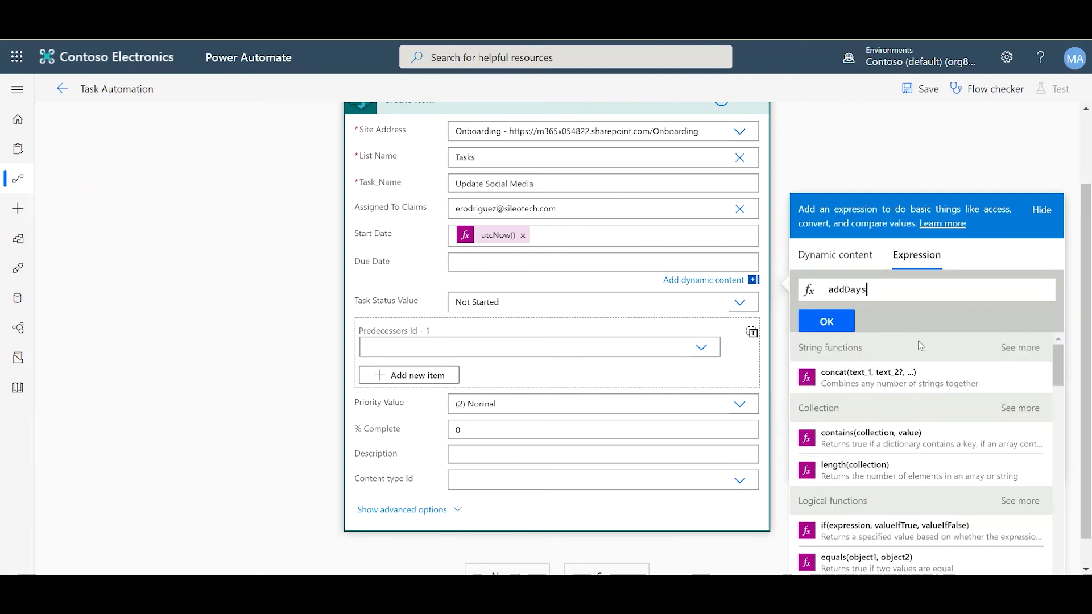
{"action": "type", "text": "("}
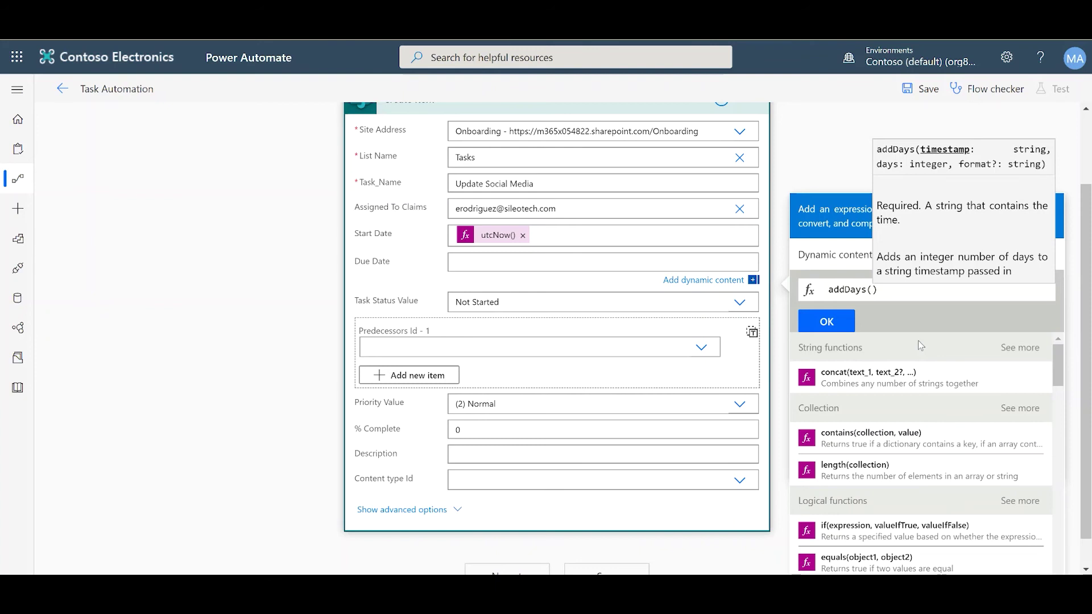
{"action": "type", "text": "utc"}
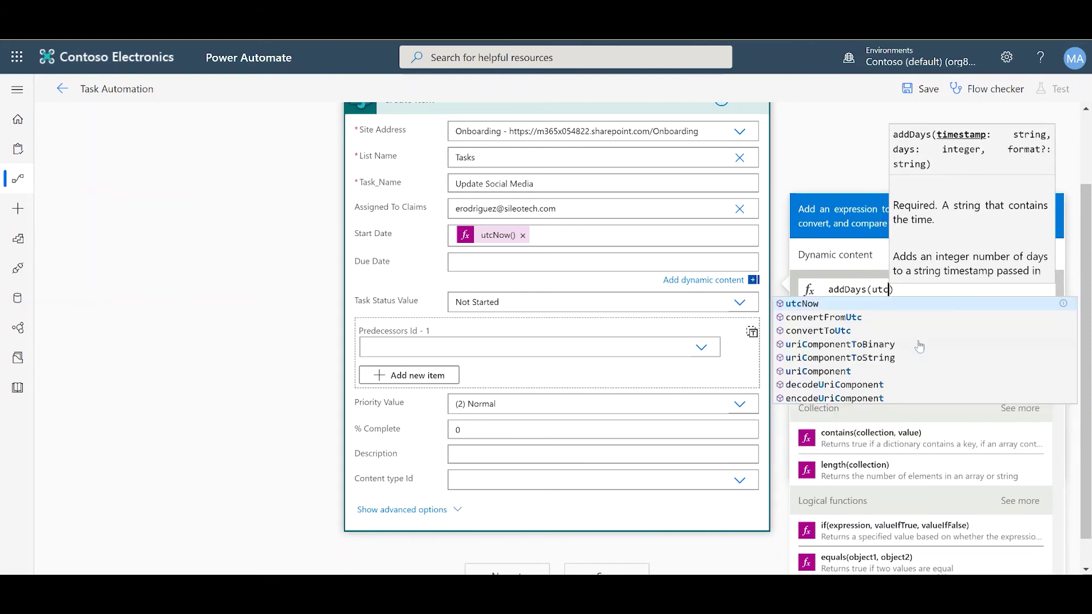
{"action": "key", "text": "Tab"}
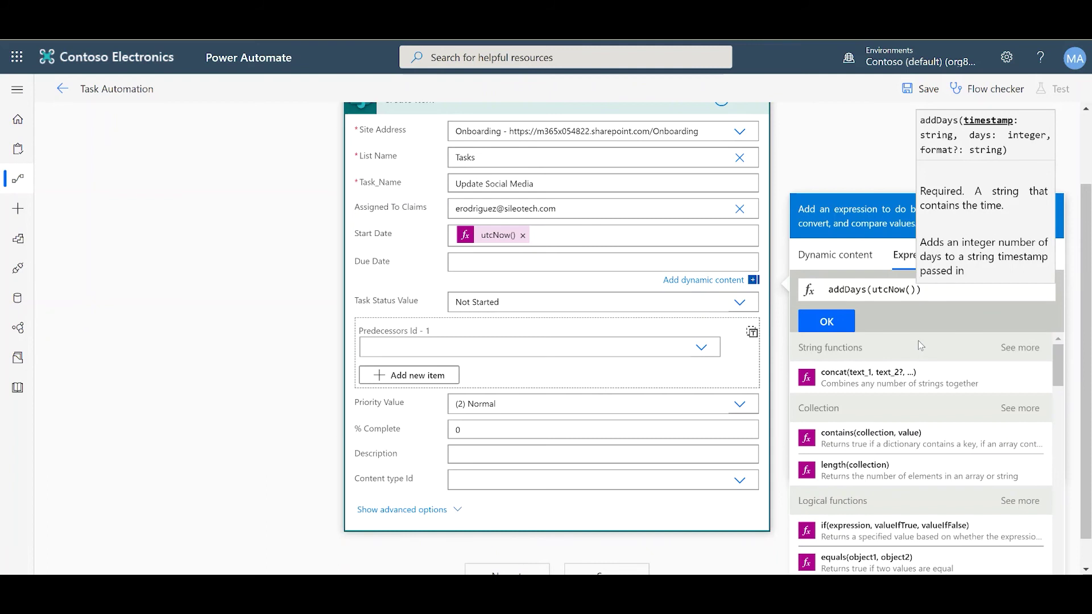
{"action": "type", "text": ","}
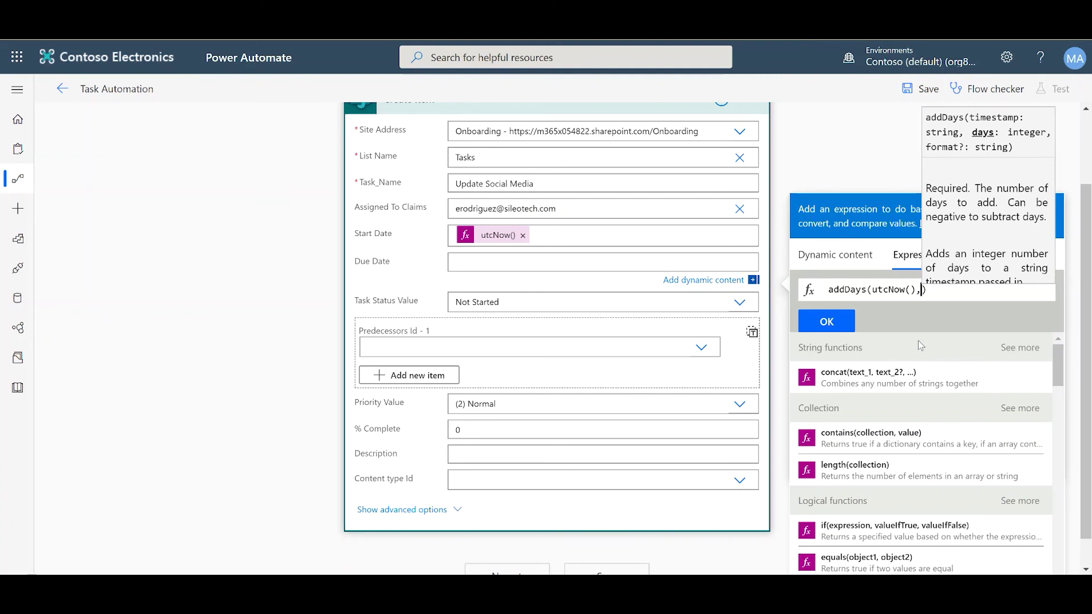
{"action": "type", "text": "4"}
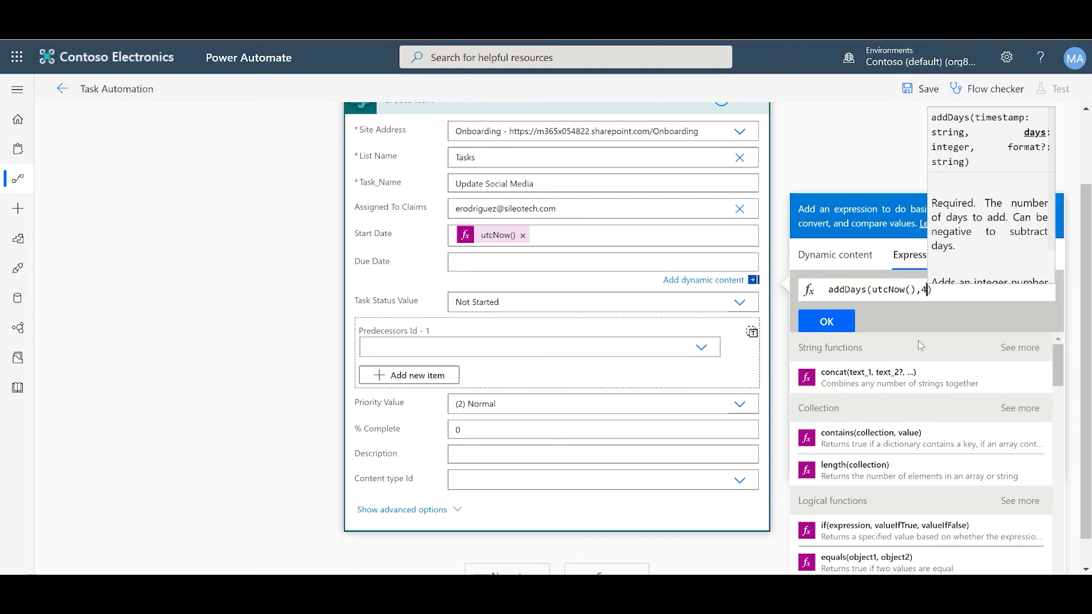
{"action": "left_click", "coordinate": [845, 324]}
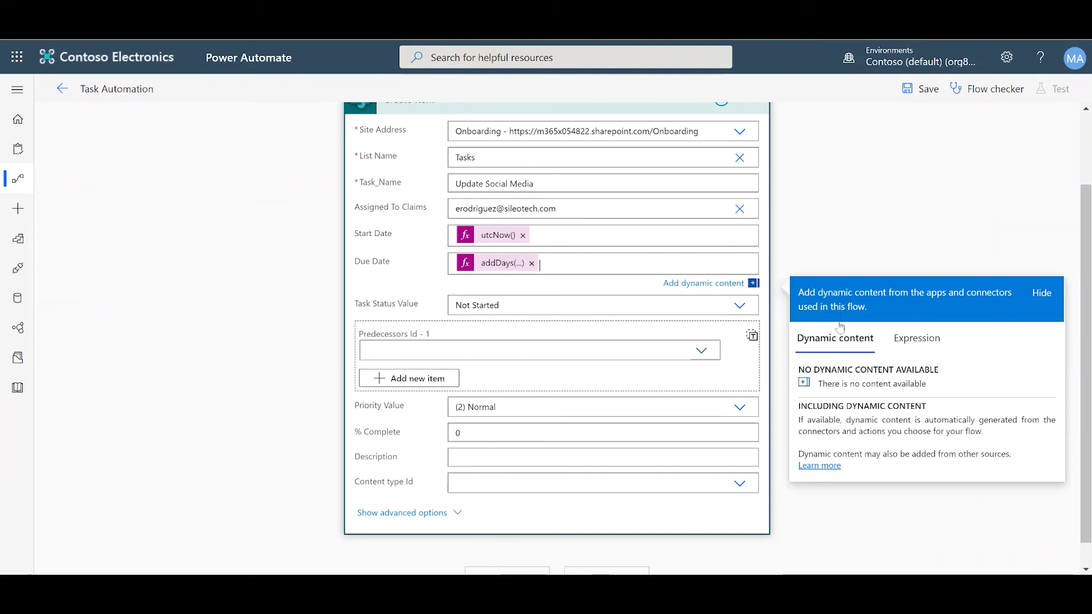
{"action": "left_click", "coordinate": [316, 335]}
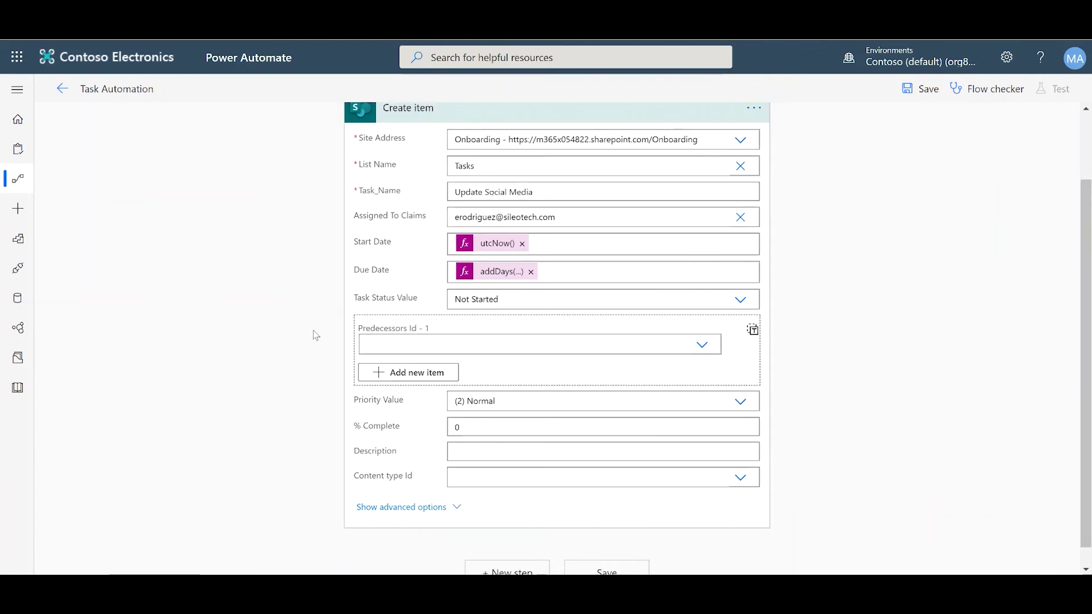
Choose Not Started status, enter description 'Update social media platforms', and save the flow
{"action": "left_click", "coordinate": [741, 302]}
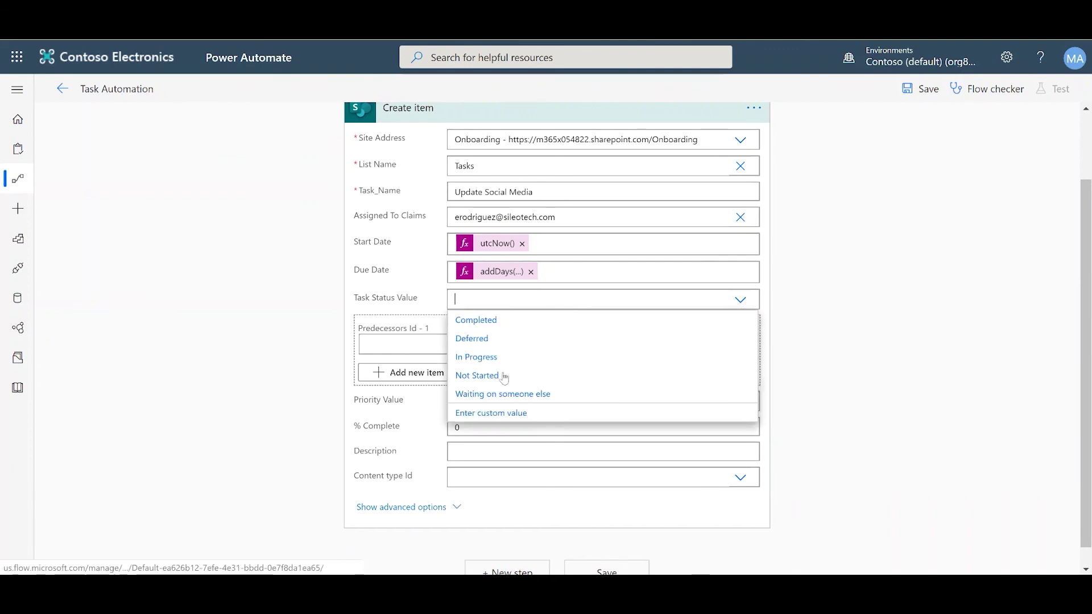
{"action": "left_click", "coordinate": [500, 376]}
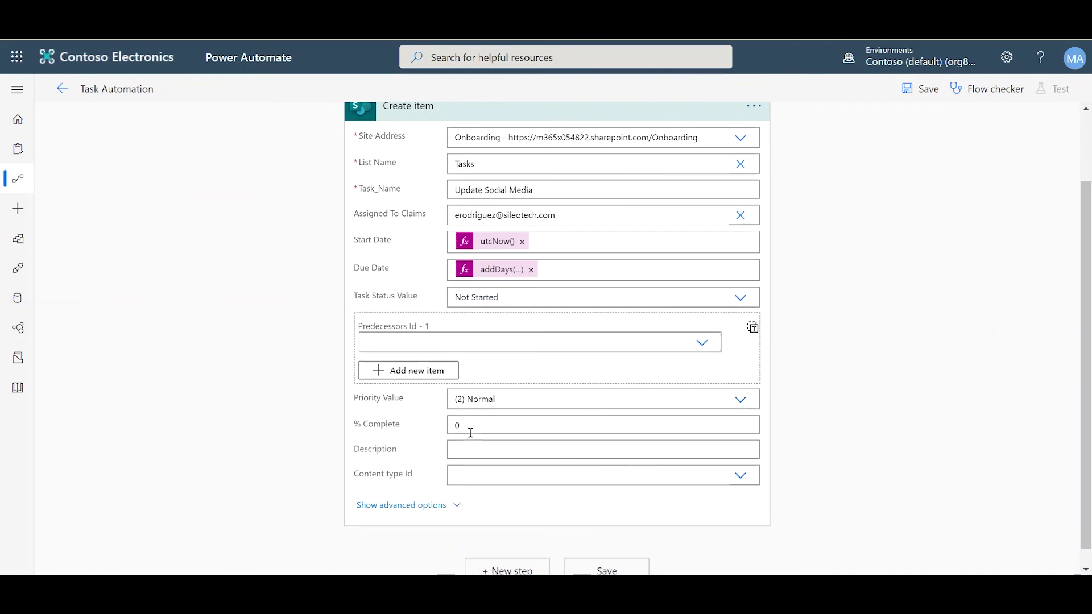
{"action": "left_click", "coordinate": [464, 451]}
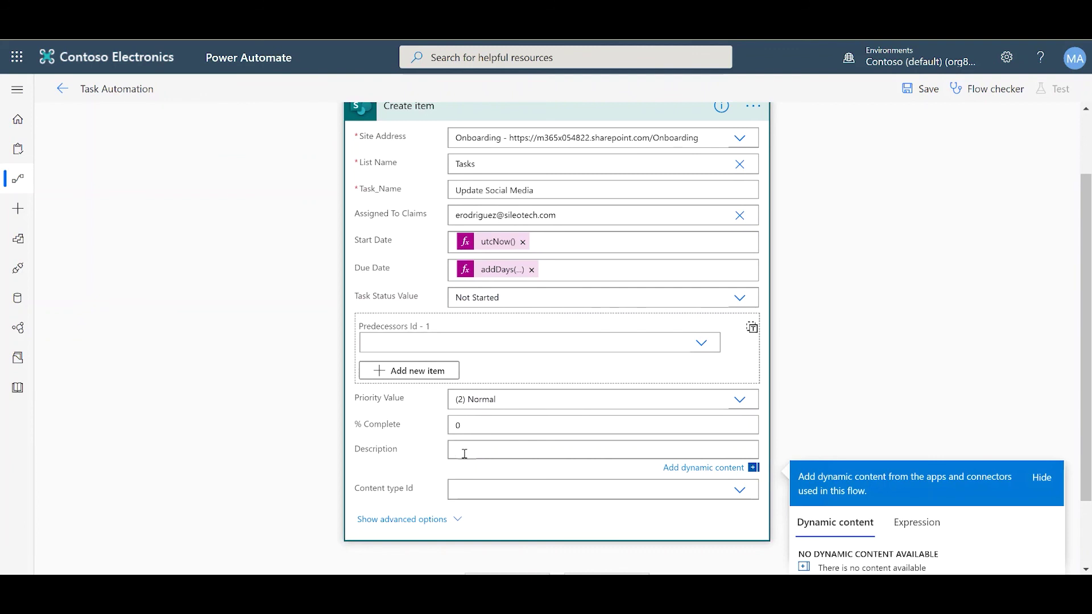
{"action": "type", "text": "Update social media platforms"}
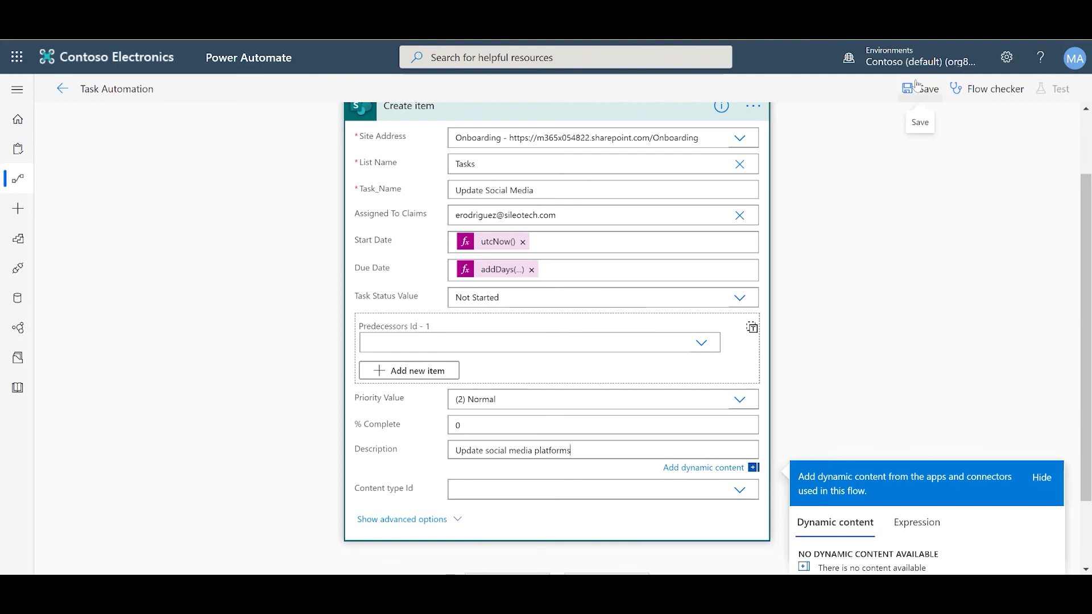
{"action": "left_click", "coordinate": [264, 388]}
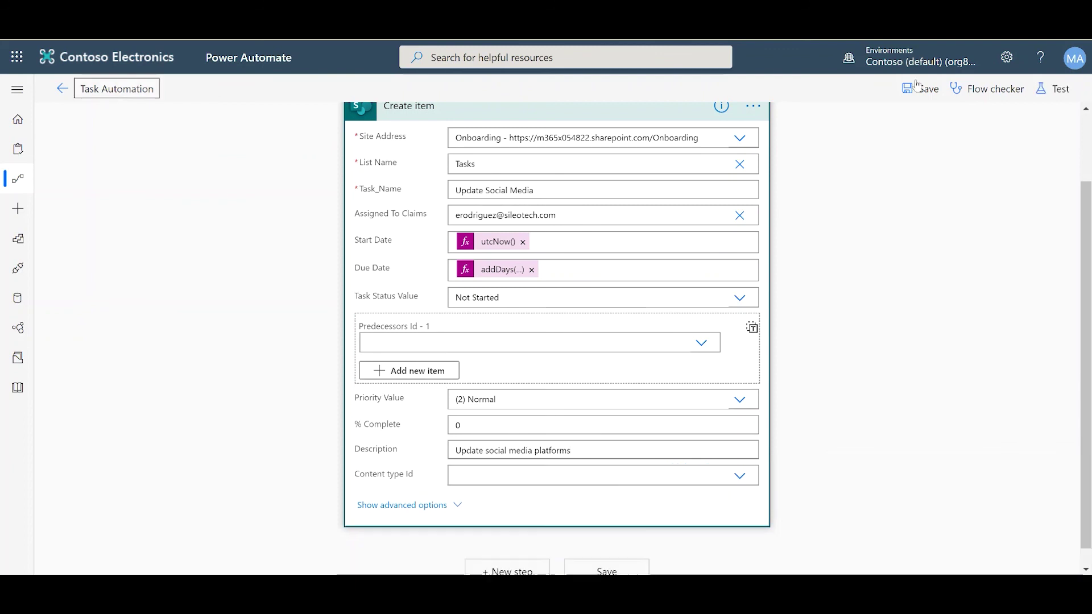